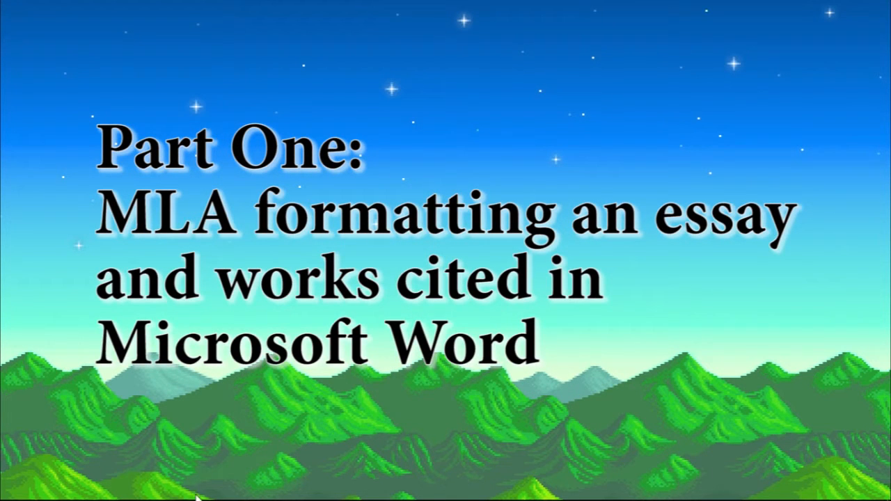
Step: Open Microsoft Word 2010 with a blank document and maximize its window
right_click(78, 490)
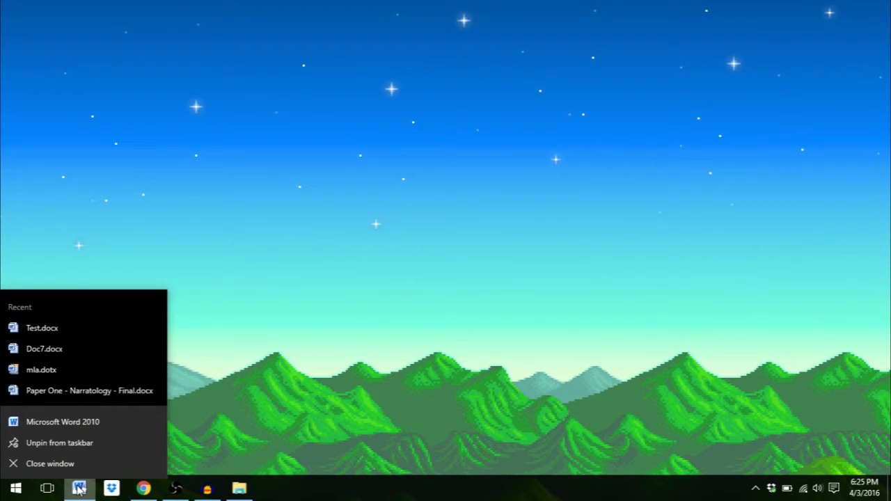
left_click(79, 490)
double_click(513, 4)
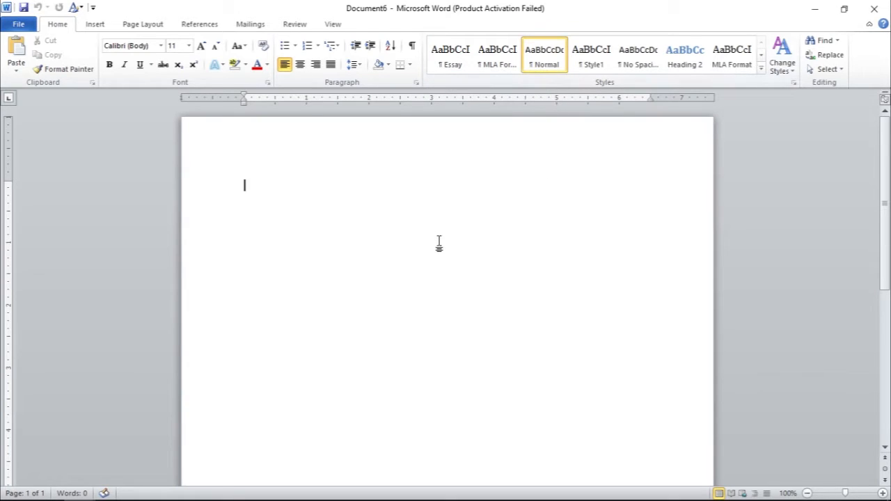
Step: Set the blank document's text to 12-point Times New Roman
left_click(190, 47)
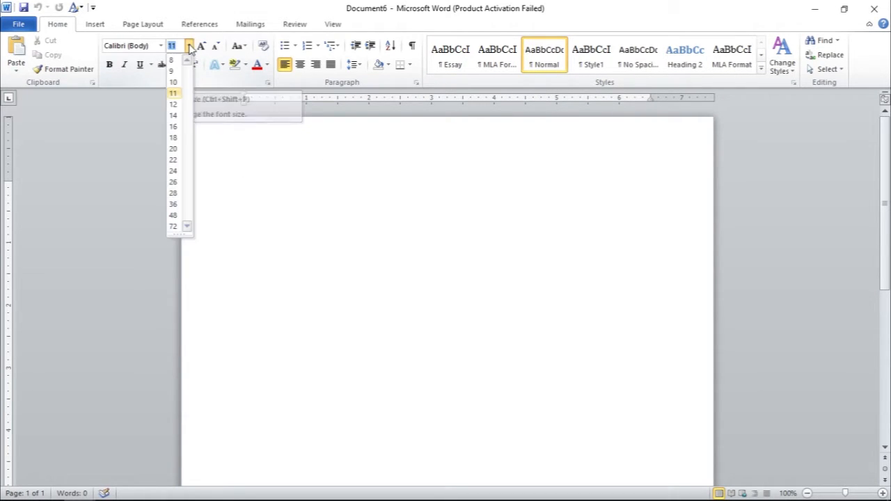
left_click(175, 106)
left_click(161, 46)
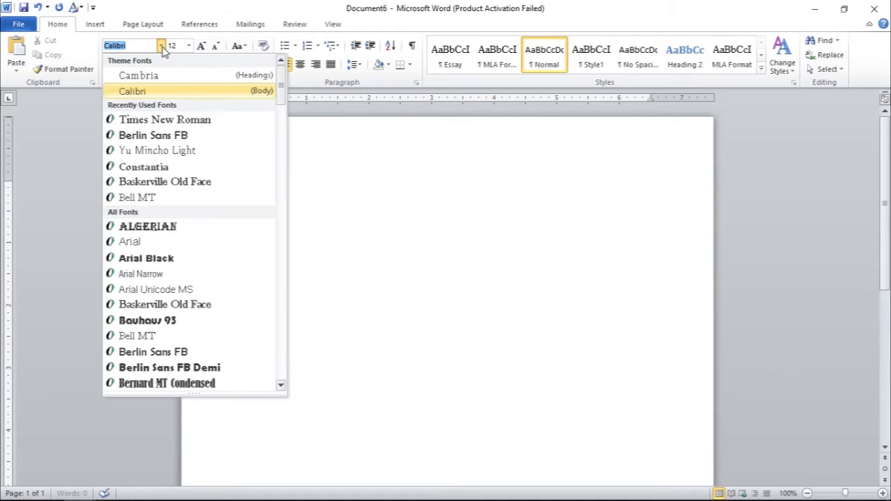
left_click(181, 121)
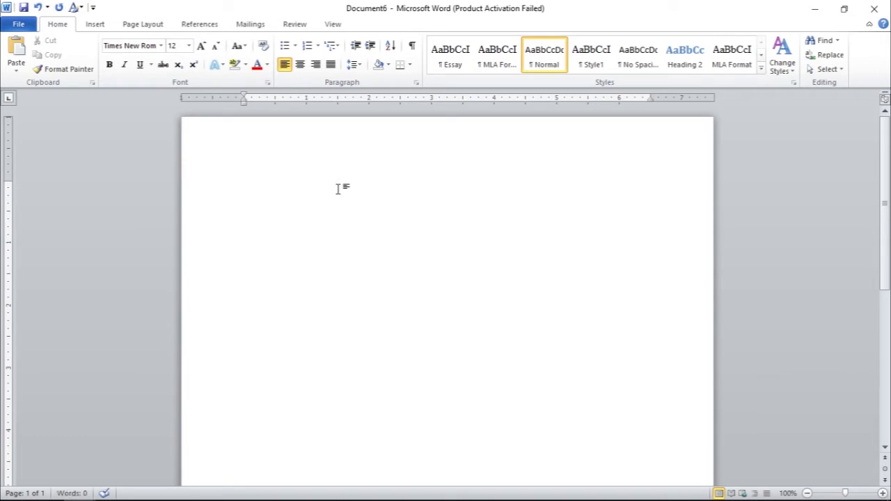
Step: Enter the MLA heading on four lines: "Name", "Professor's Name", "Class" and "4 March 2016"
type("Name")
key("Return")
type("PRofessor")
type("'s Name")
key("Return")
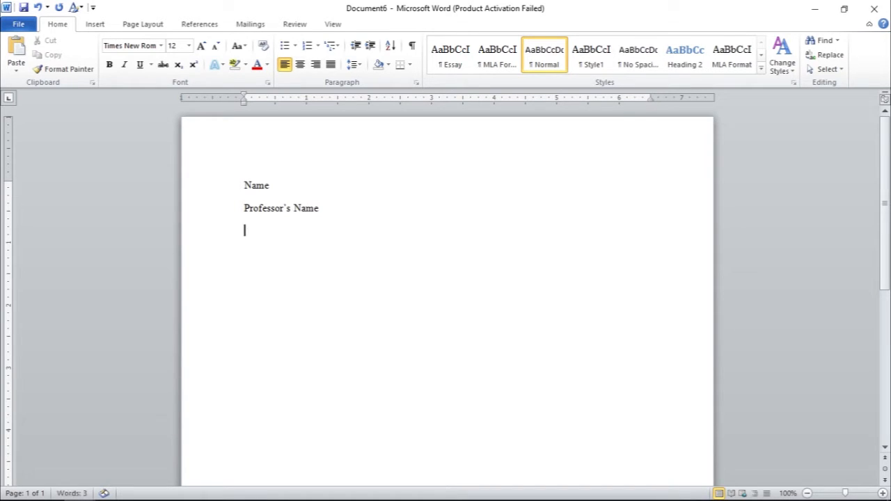
type("Class")
key("Return")
type("4 March 2016")
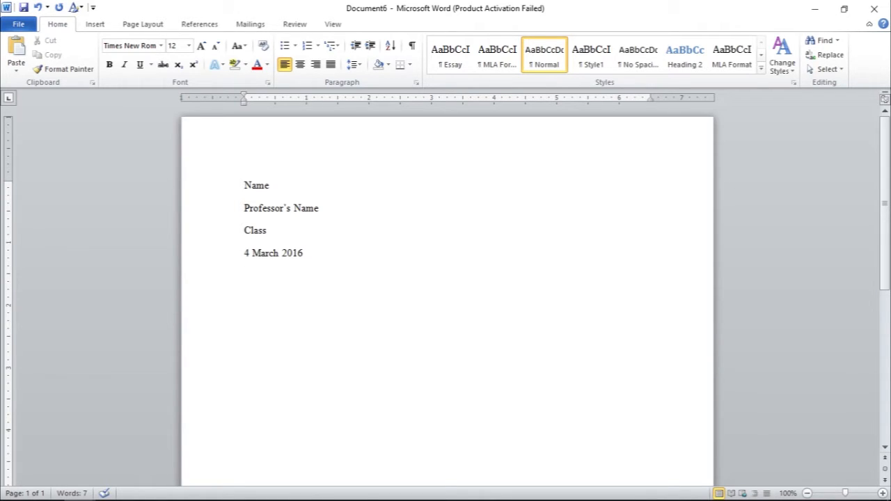
Step: Add a centered "Title" line below the date and a left-aligned, first-line-indented paragraph reading "New paragraph...."
left_click(300, 64)
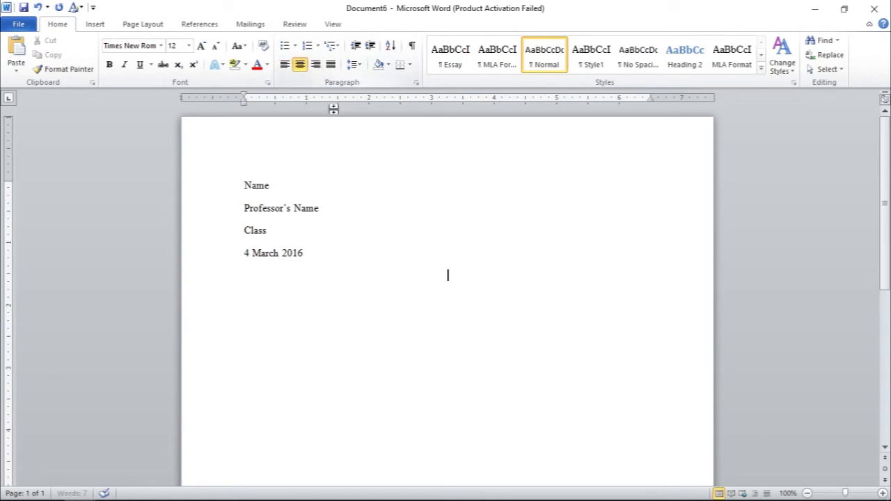
type("Title")
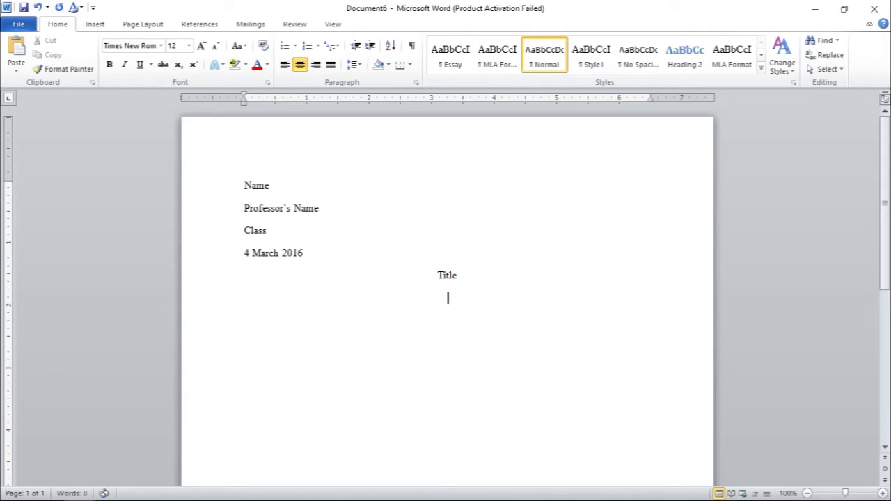
left_click(284, 64)
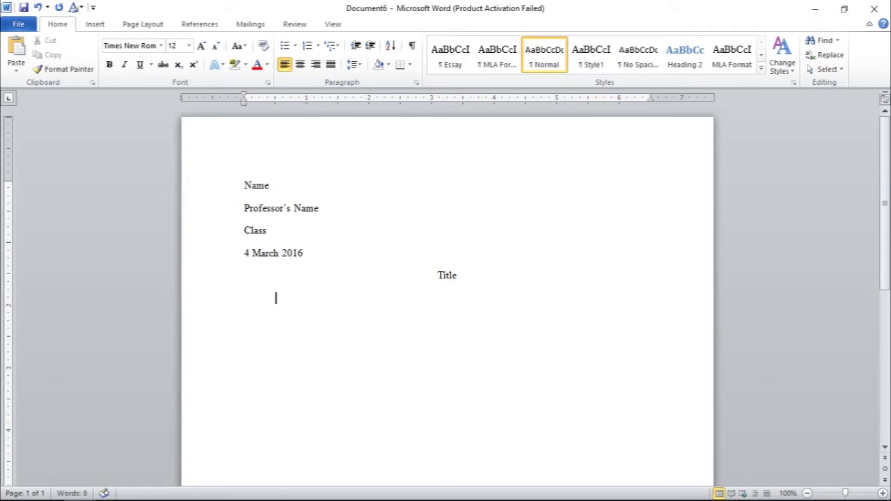
type("New paragra")
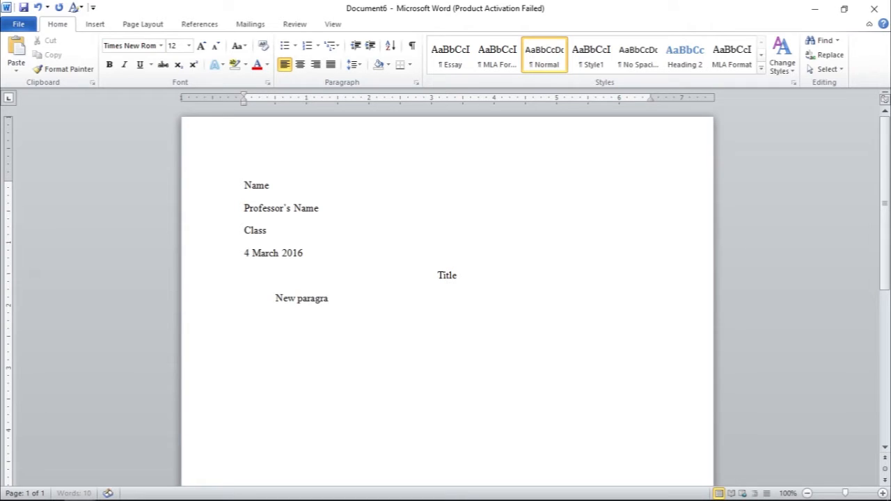
type("ph....")
Step: Insert a Plain Number 3 page number at the top of the page and put "Last Name" before it
left_click(95, 27)
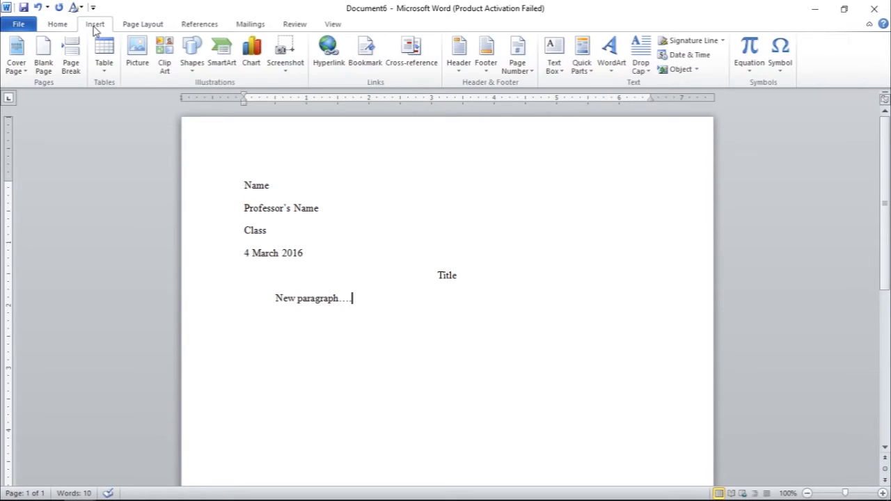
left_click(523, 74)
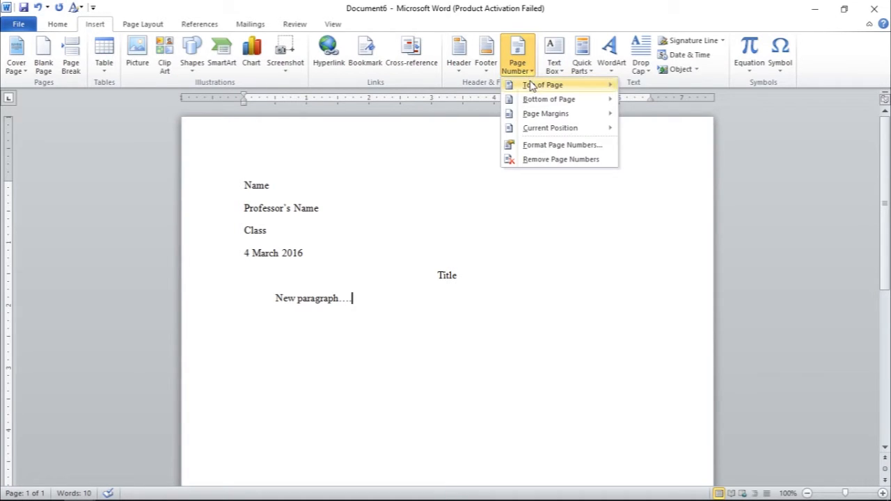
mouse_move(529, 85)
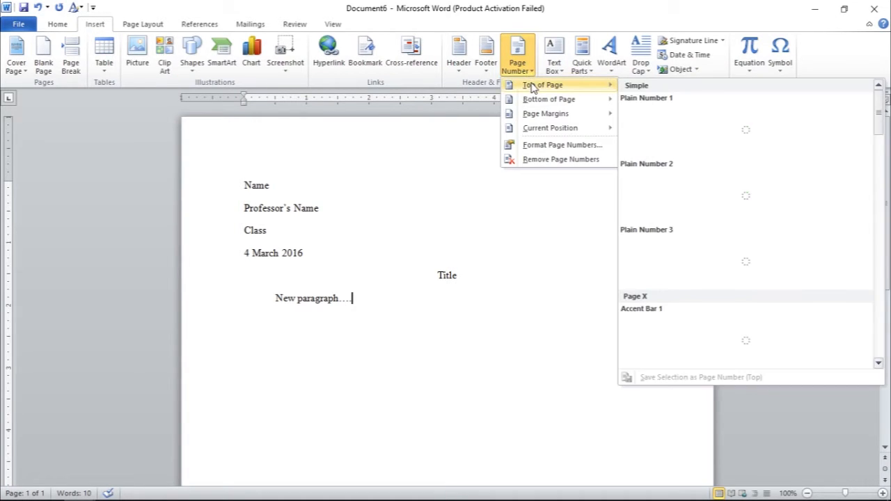
left_click(679, 262)
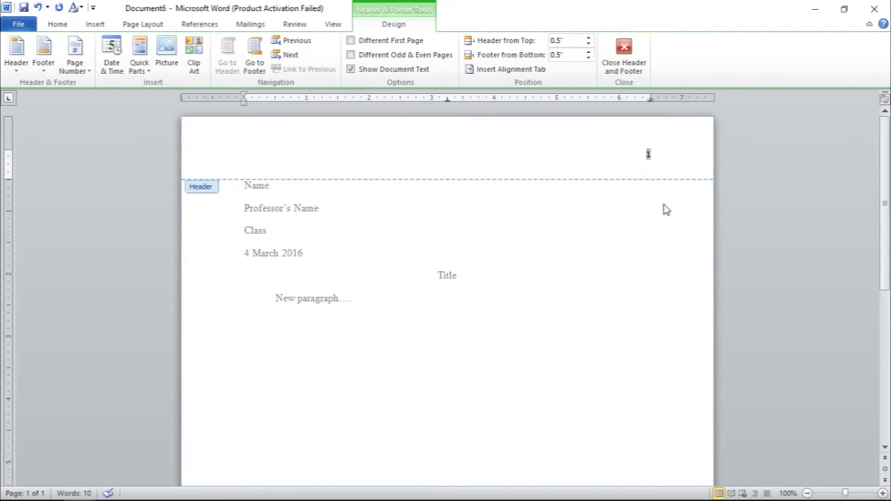
type("w")
type("Last Name")
Step: Format the header's last name and page number as 12-point Times New Roman and return to the body text
left_click_drag(657, 152, 601, 162)
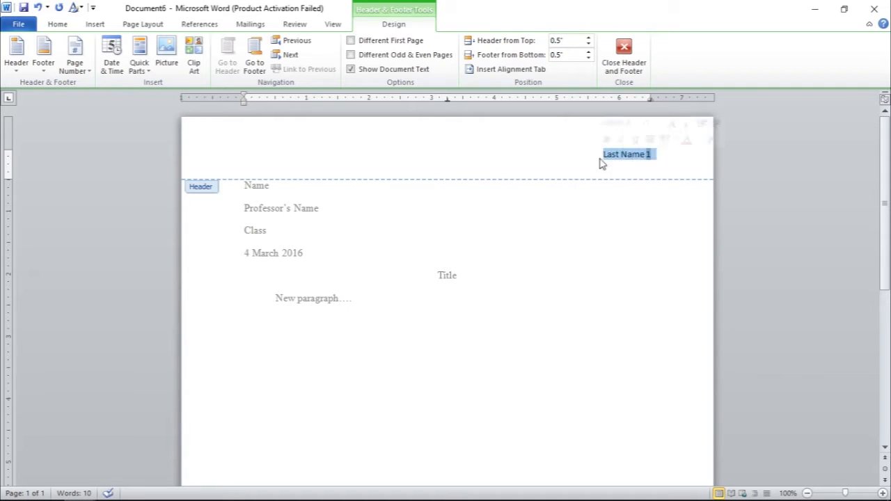
left_click(57, 25)
left_click(188, 46)
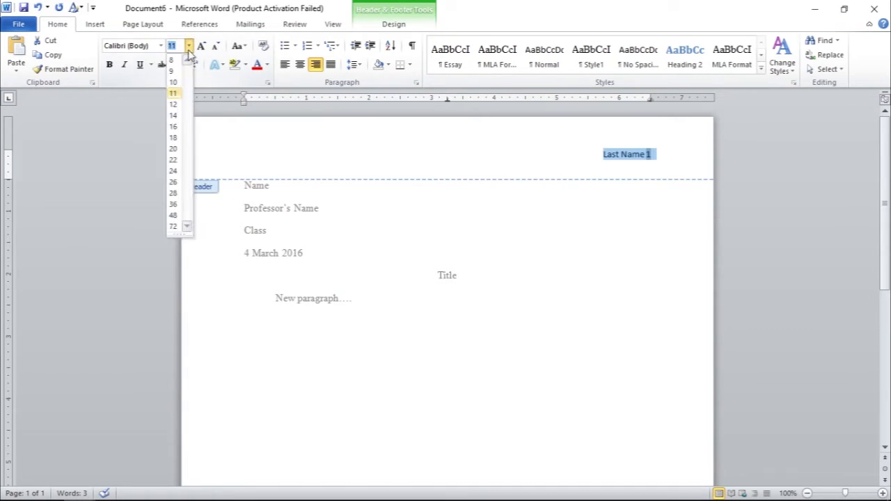
left_click(181, 104)
left_click(160, 46)
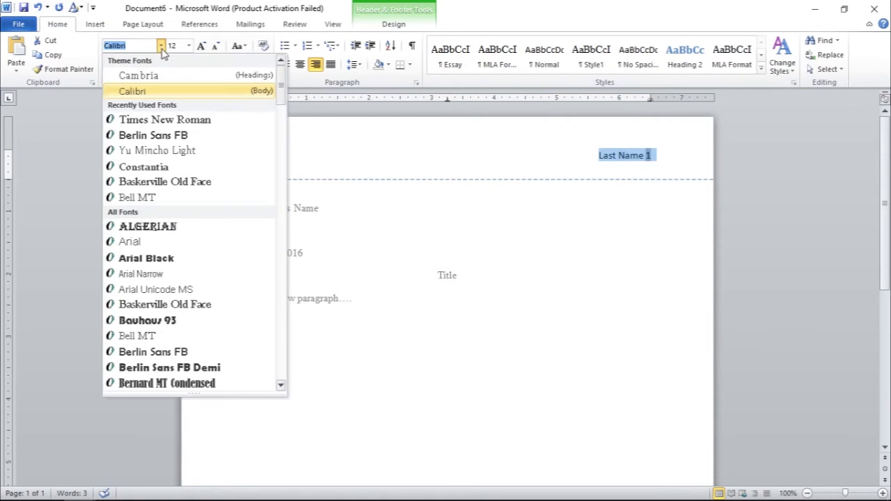
left_click(170, 122)
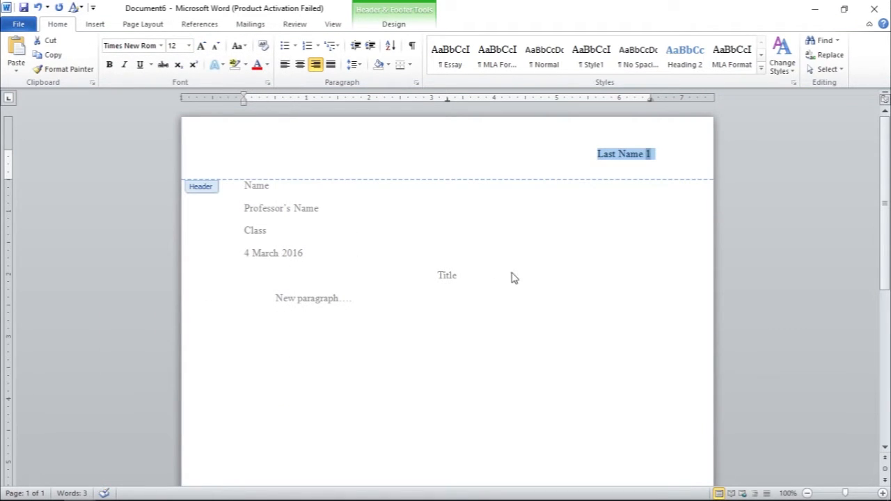
double_click(500, 235)
scroll(622, 251, "down", 1)
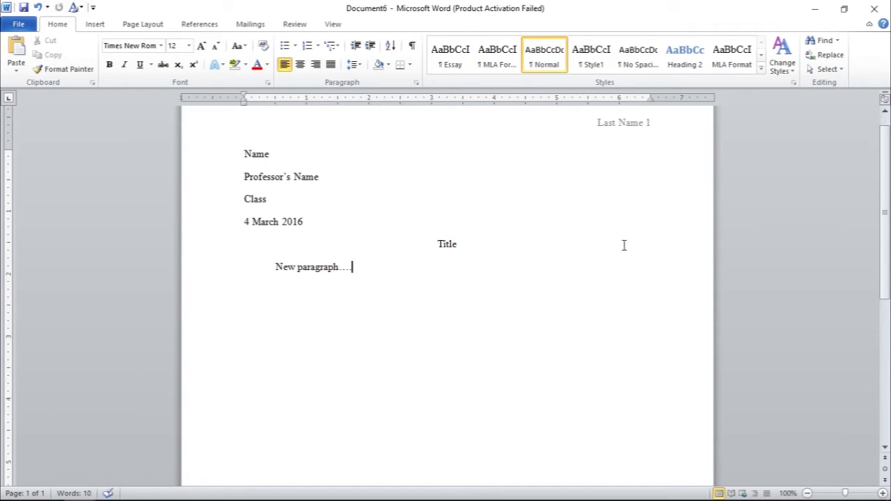
scroll(585, 235, "up", 1)
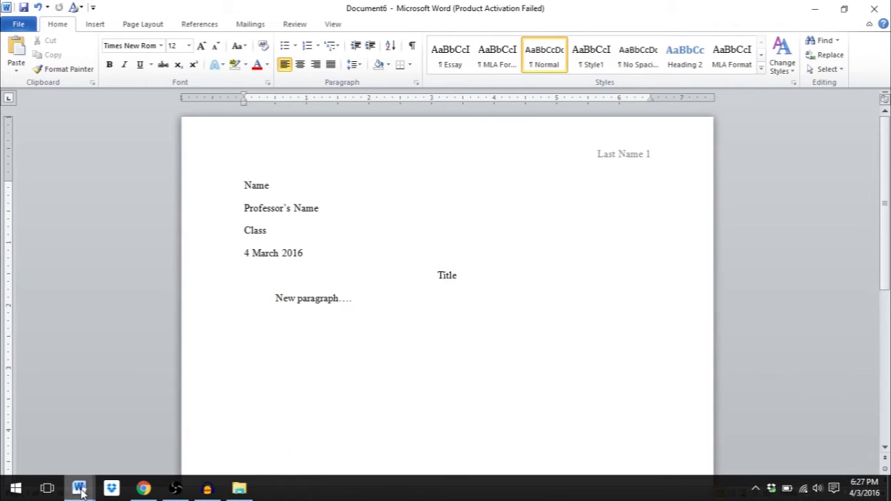
Step: Switch to the open essay document "Value Your Voice" and look over its heading and opening paragraphs
mouse_move(81, 490)
left_click(88, 450)
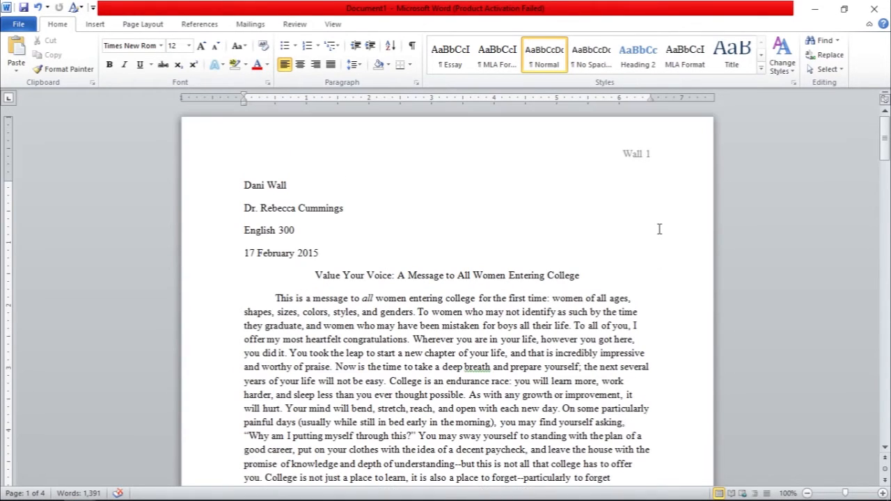
scroll(666, 255, "down", 3)
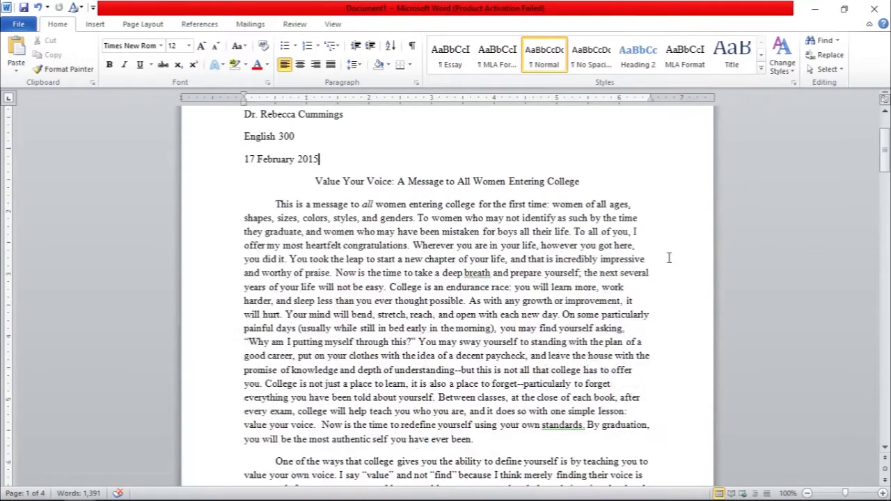
scroll(700, 276, "up", 2)
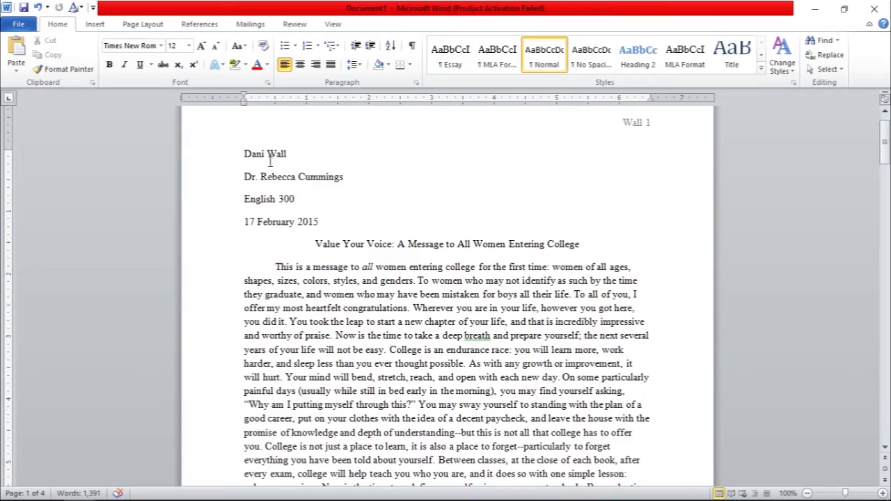
scroll(321, 188, "down", 6)
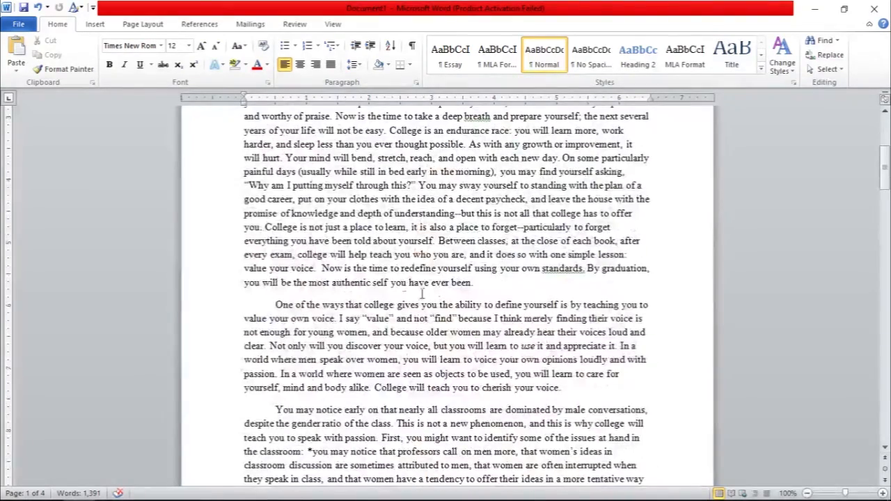
scroll(605, 301, "up", 8)
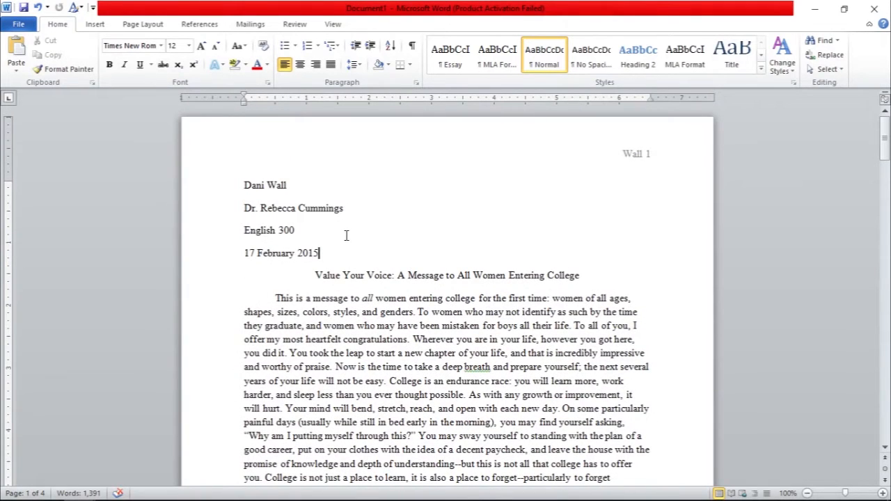
Step: Set the line spacing of the entire essay to 2.0
key("ctrl+a")
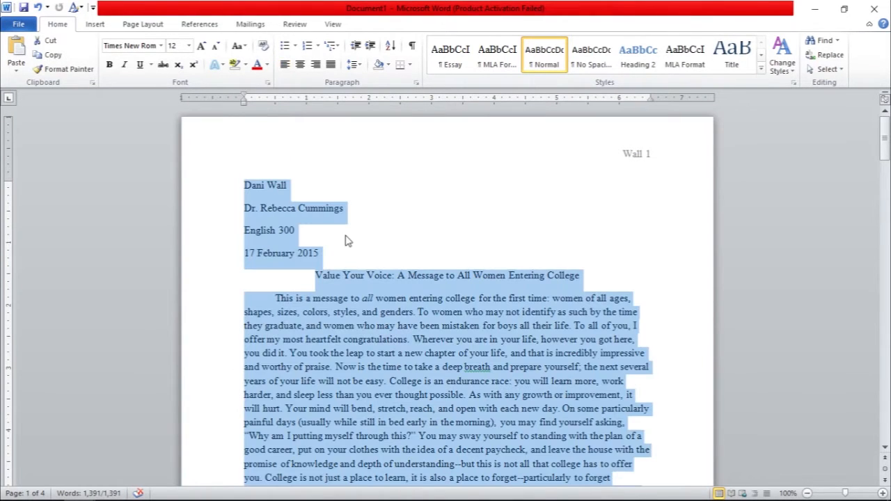
left_click(356, 65)
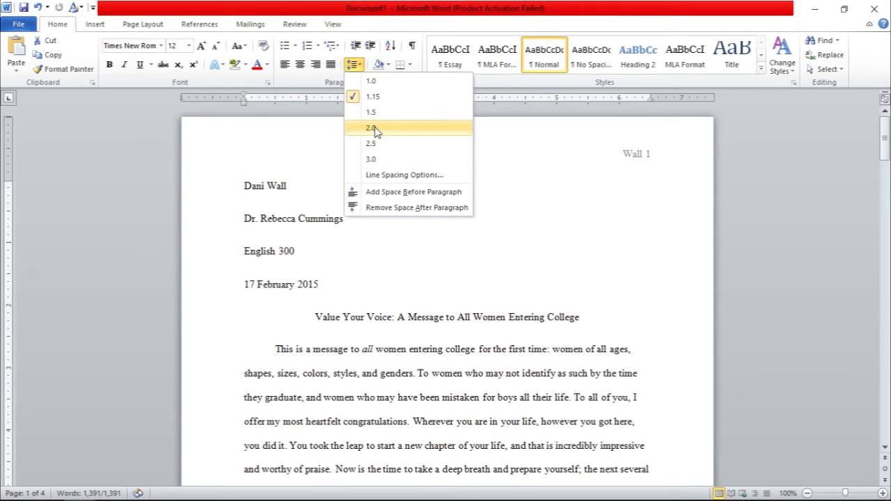
left_click(372, 128)
left_click(646, 287)
scroll(647, 284, "down", 5)
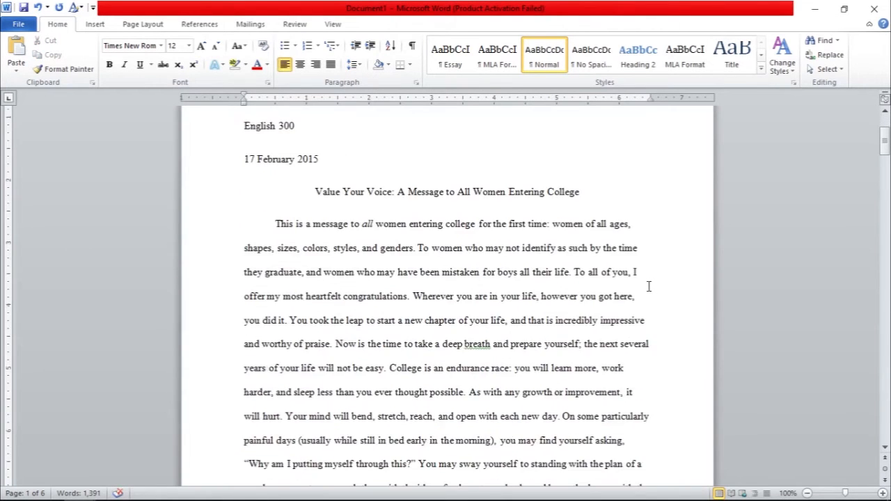
scroll(647, 284, "down", 1)
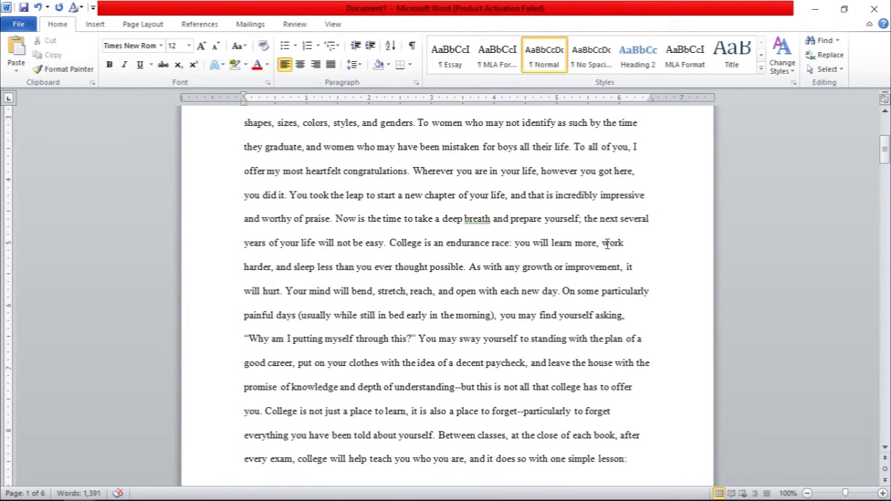
Step: Set the paragraph spacing of the entire essay to 0 pt after, with double line spacing
scroll(467, 358, "up", 8)
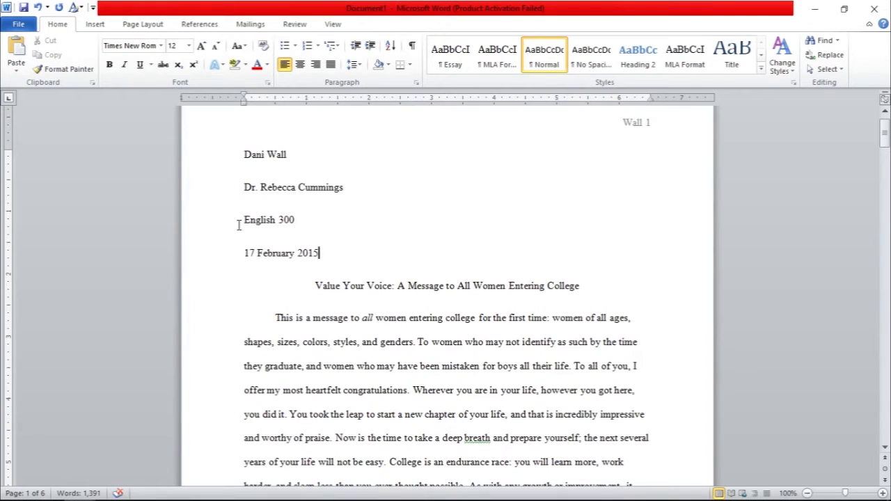
scroll(385, 328, "down", 8)
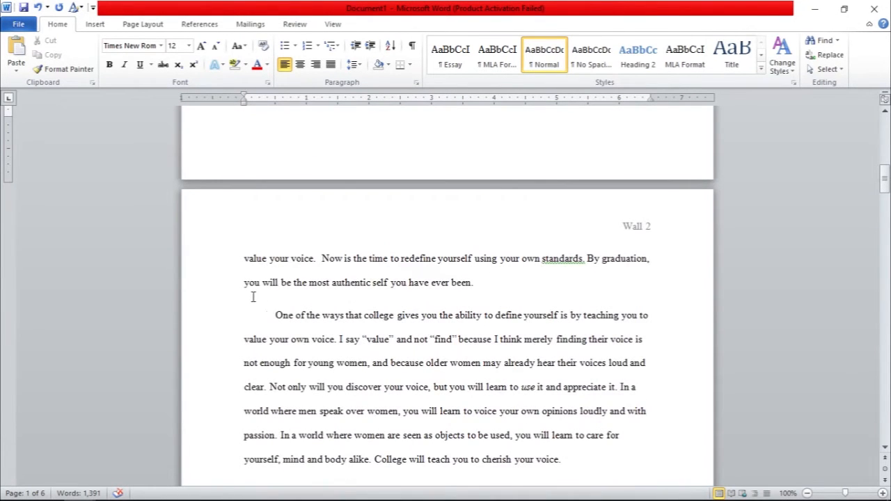
scroll(524, 339, "up", 8)
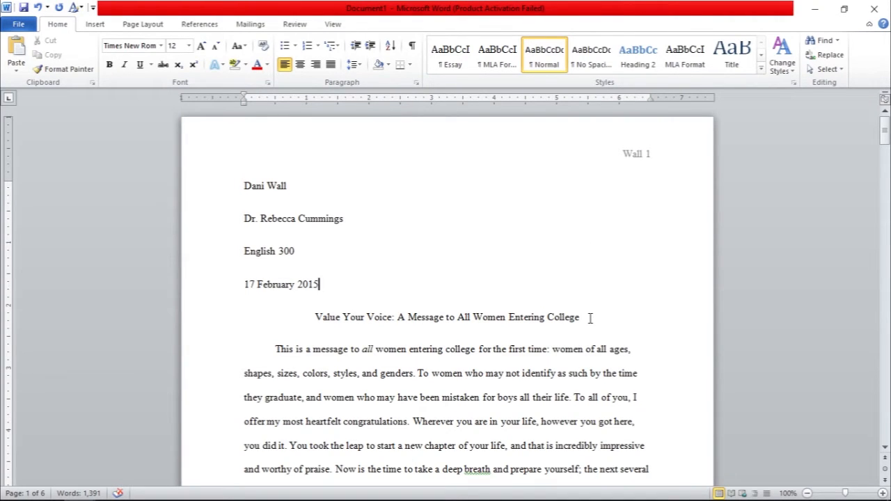
key("ctrl+a")
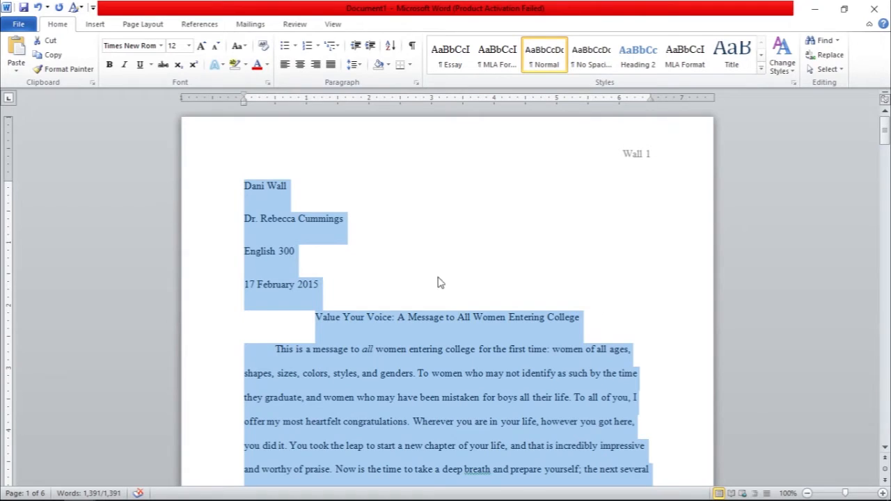
left_click(416, 84)
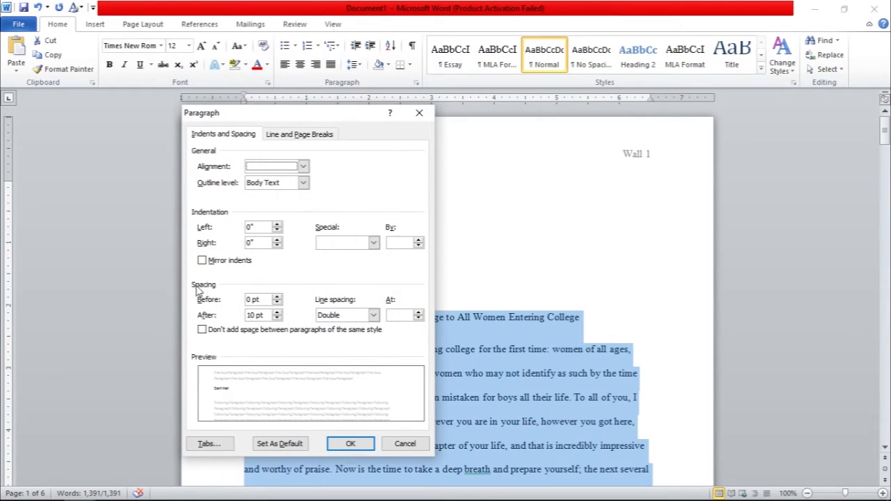
left_click(277, 318)
left_click(276, 318)
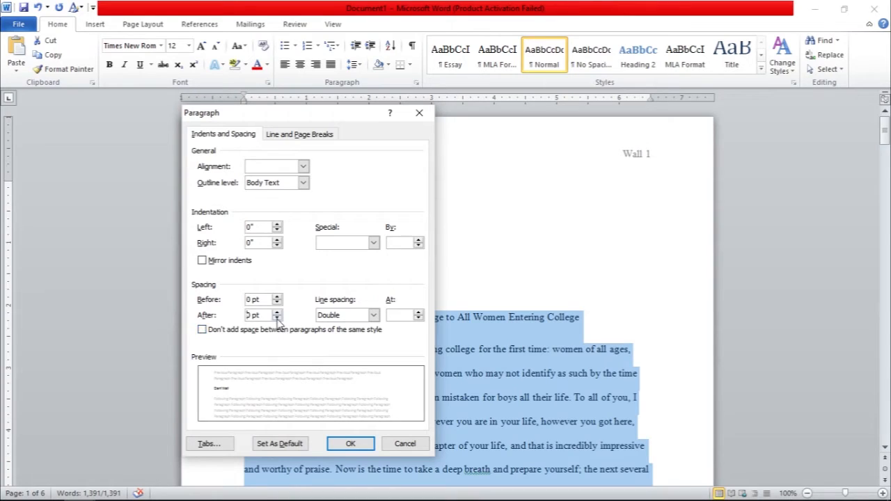
left_click(277, 318)
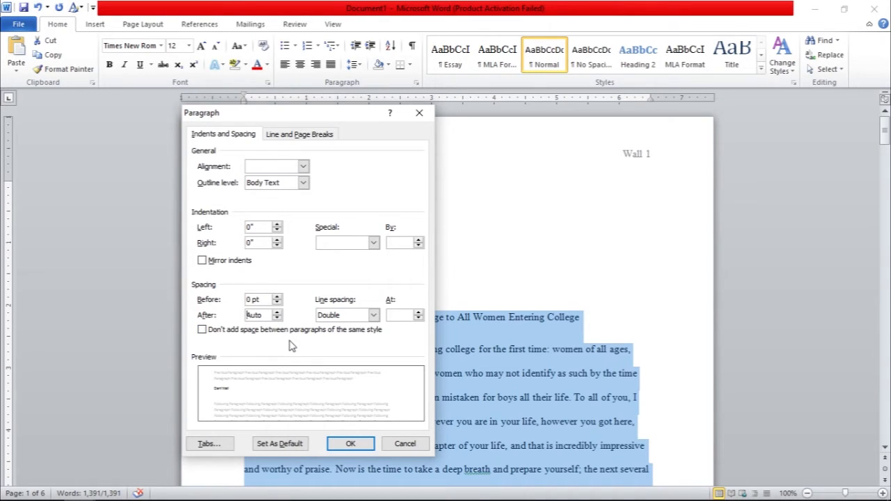
left_click(278, 313)
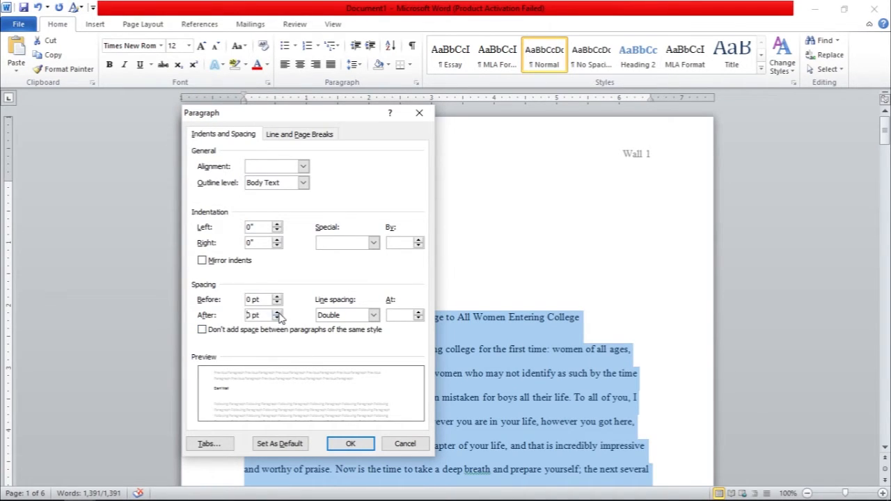
left_click(374, 315)
left_click(350, 318)
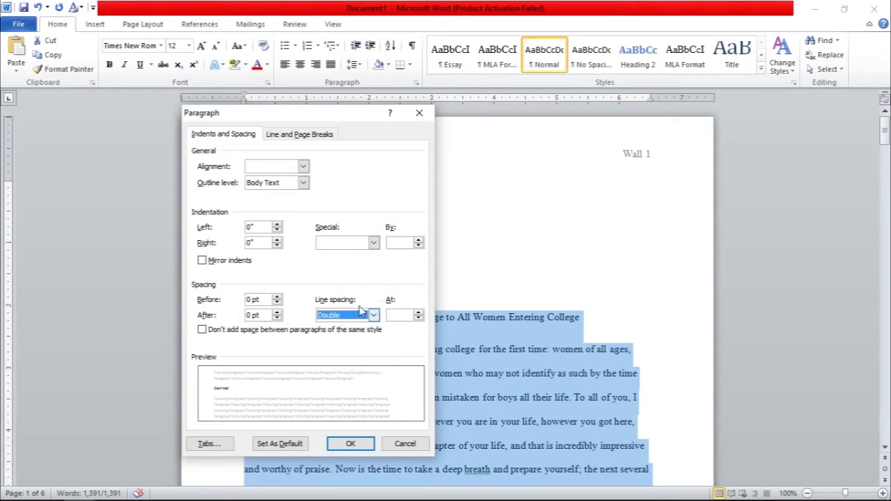
left_click(350, 444)
left_click(437, 225)
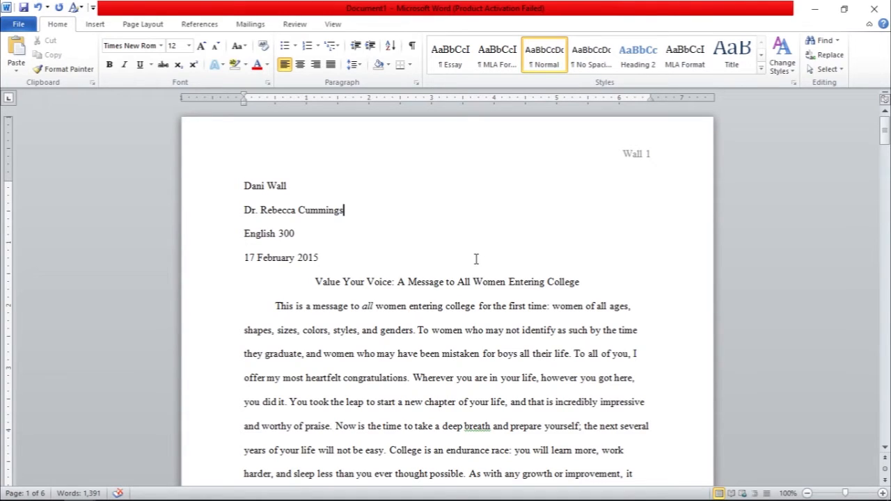
Step: Look through the remaining pages of the essay, from the first page through to the Works Cited page
scroll(627, 284, "down", 5)
scroll(629, 284, "down", 5)
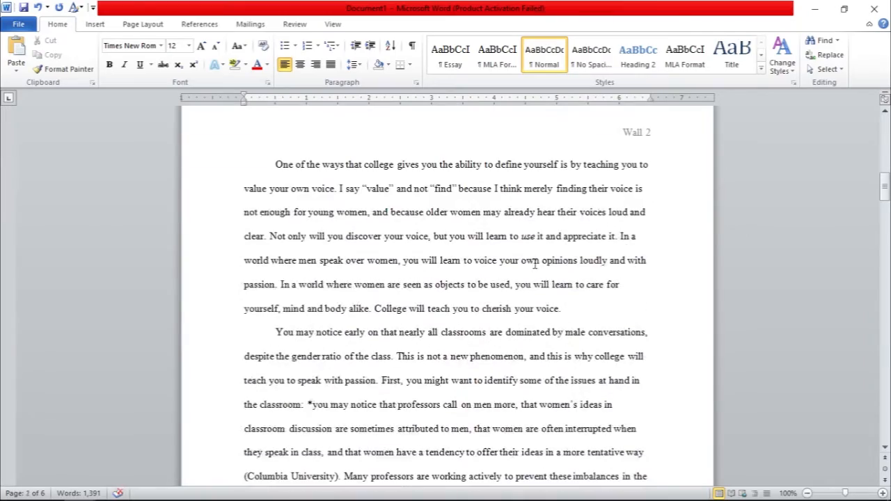
scroll(535, 264, "down", 10)
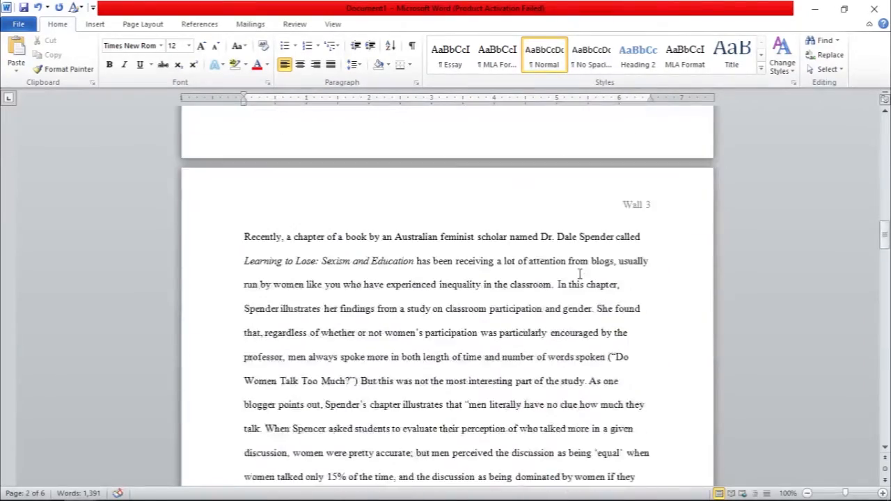
scroll(579, 274, "down", 12)
scroll(680, 297, "down", 10)
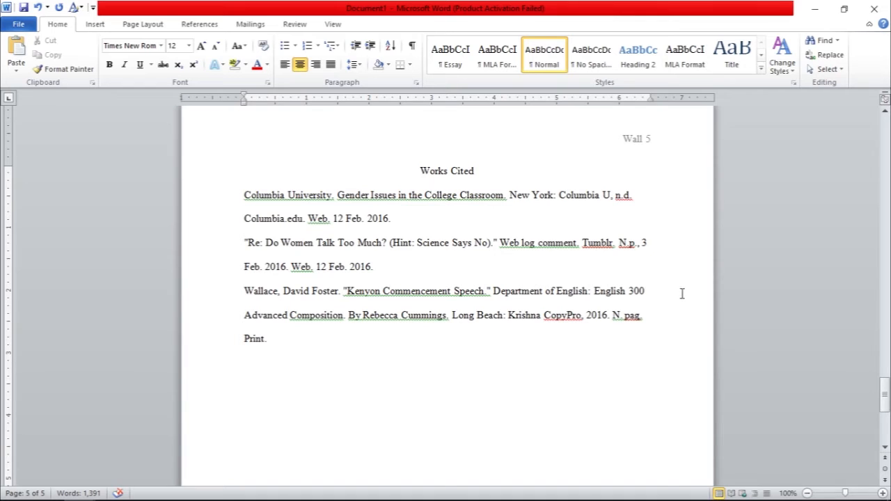
scroll(617, 337, "up", 1)
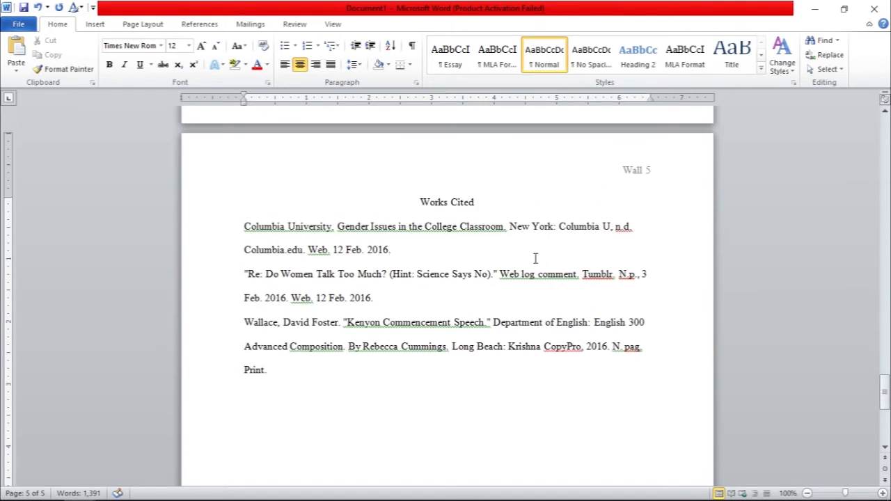
scroll(536, 258, "down", 1)
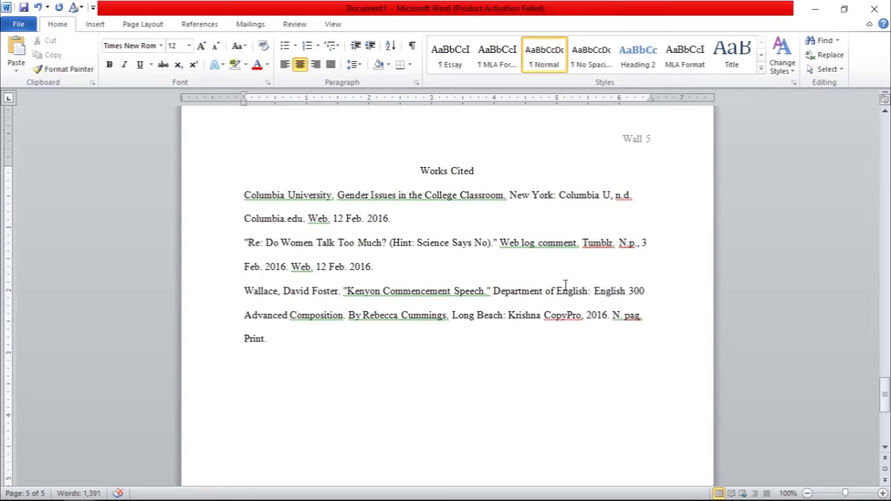
scroll(566, 285, "up", 7)
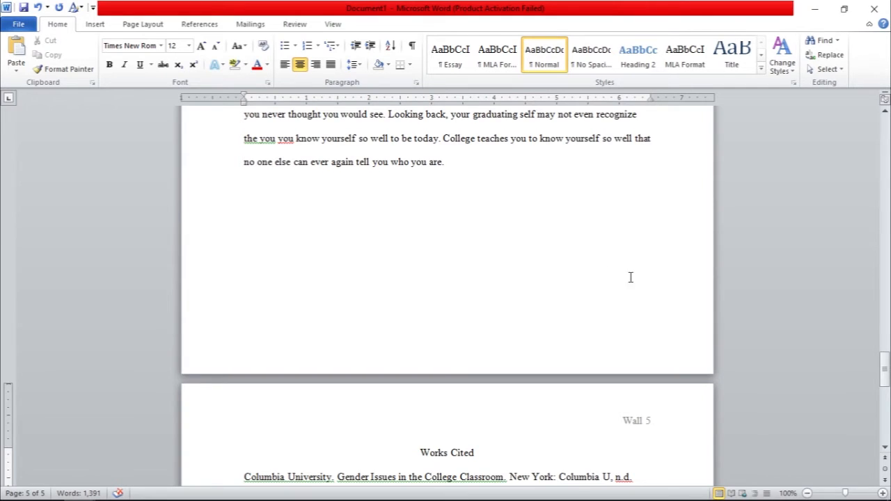
scroll(592, 241, "down", 7)
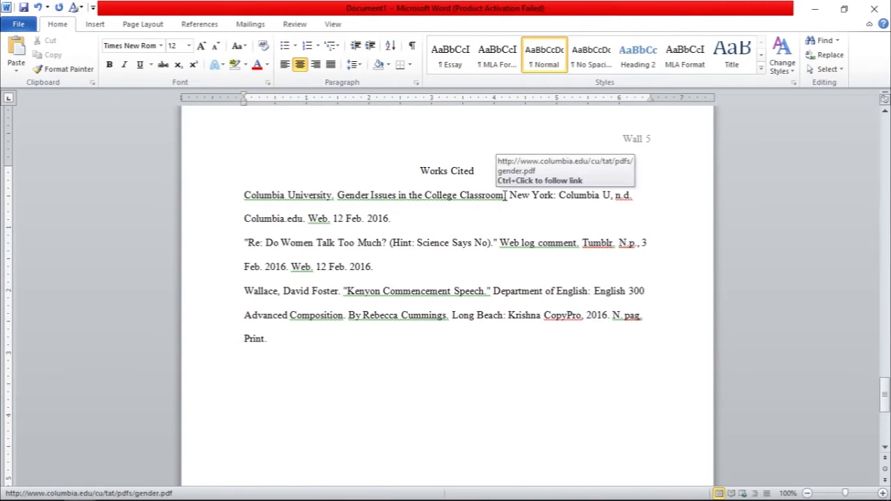
Step: Remove the centre alignment from the "Works Cited" title and reapply it
left_click_drag(480, 173, 412, 170)
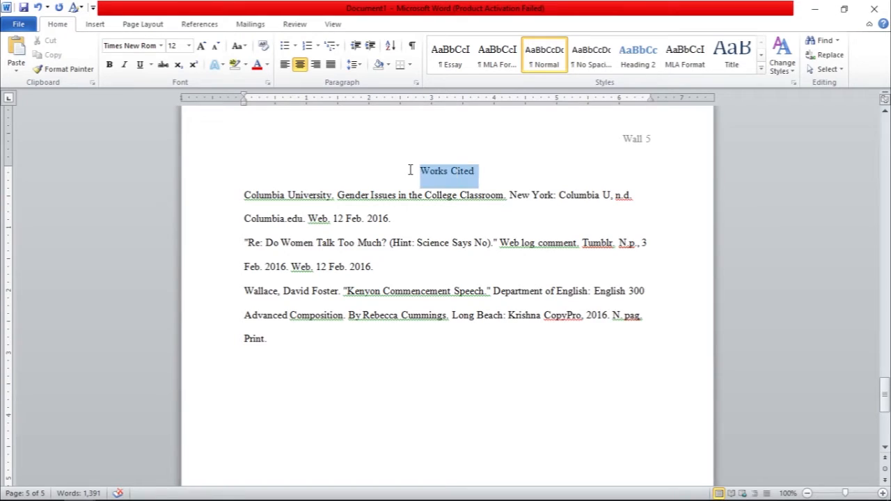
left_click(300, 66)
left_click(300, 66)
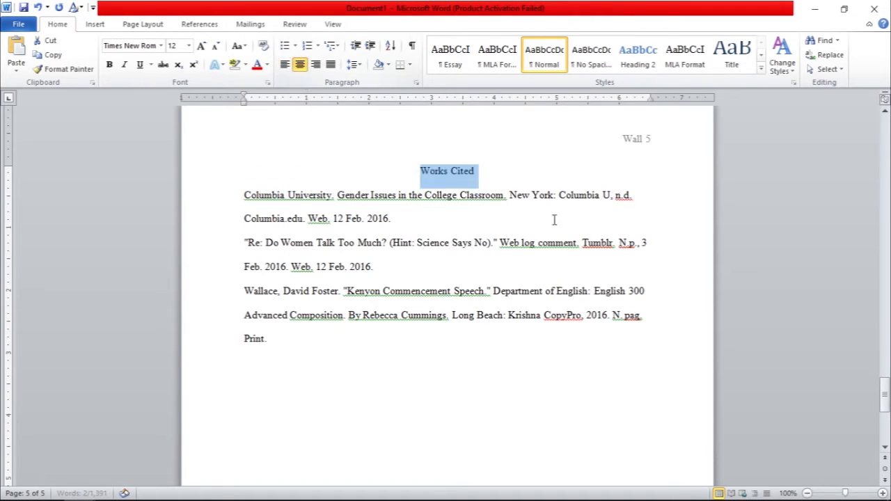
left_click(506, 179)
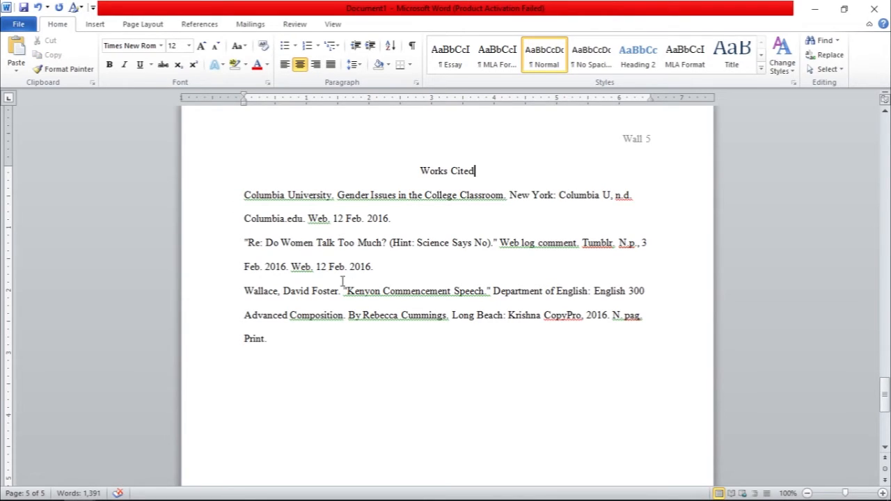
Step: Check the first word of each Works Cited entry for alphabetical order
left_click_drag(242, 195, 286, 212)
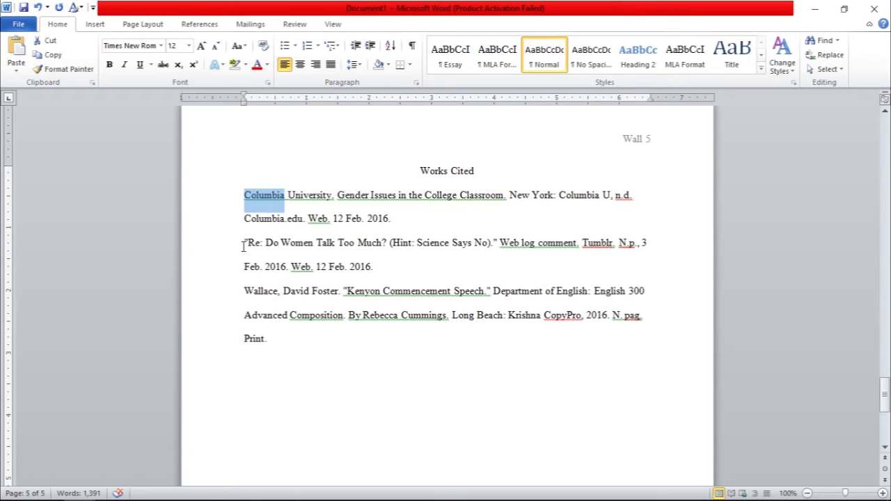
left_click_drag(244, 245, 260, 245)
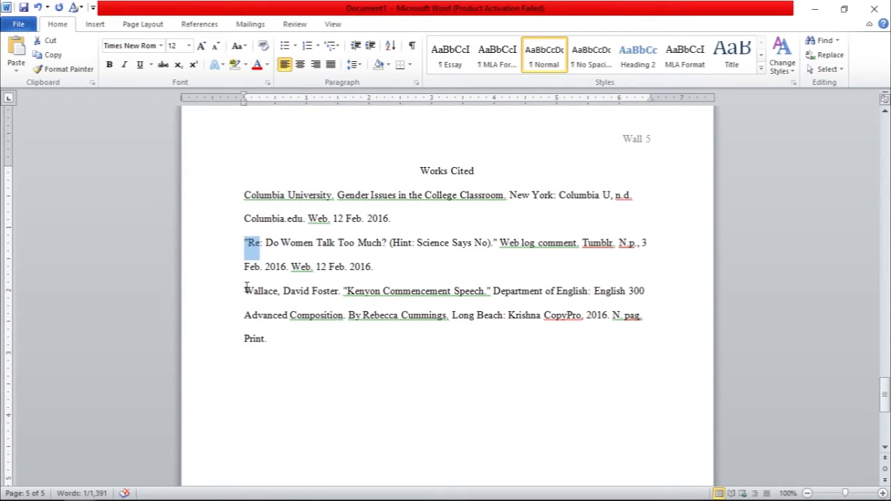
left_click_drag(244, 291, 279, 291)
left_click(308, 342)
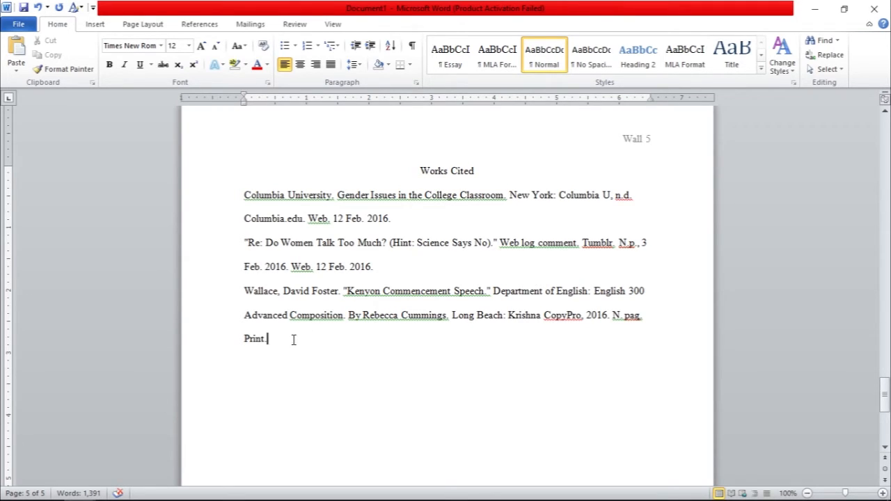
Step: Apply a 0.5" hanging indent to all the entries on the Works Cited page and check where each entry starts
left_click_drag(292, 341, 189, 212)
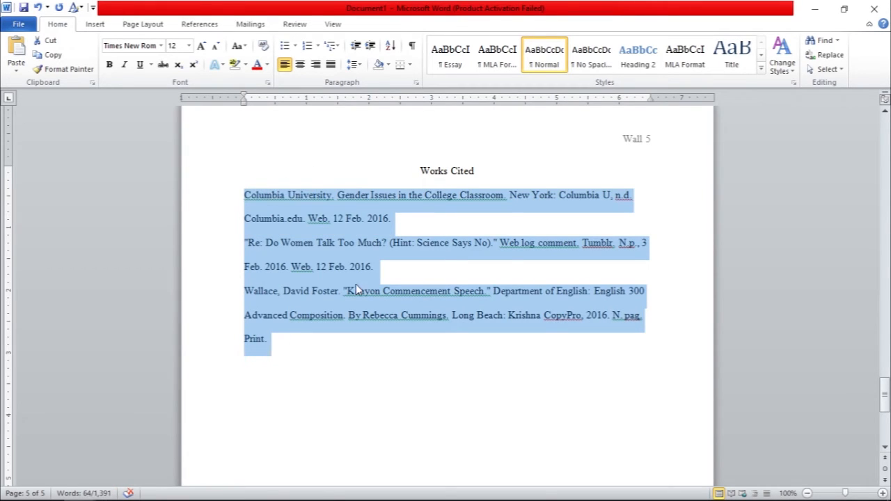
left_click(416, 84)
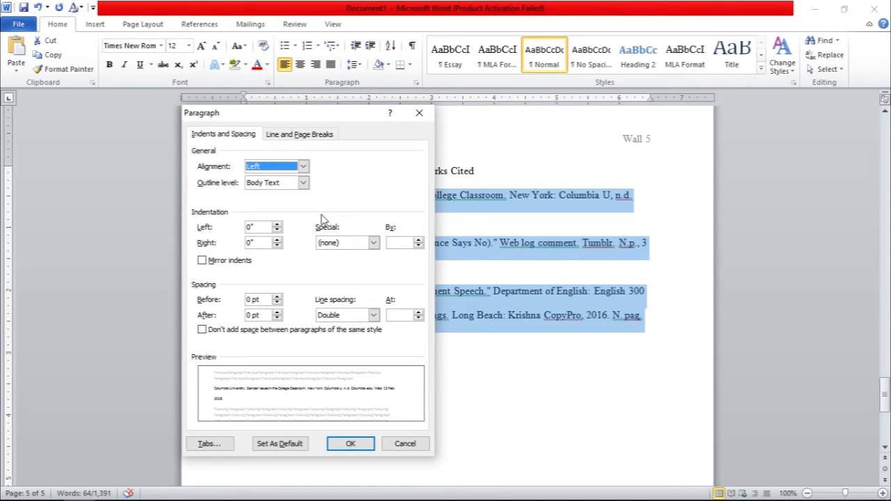
left_click(374, 243)
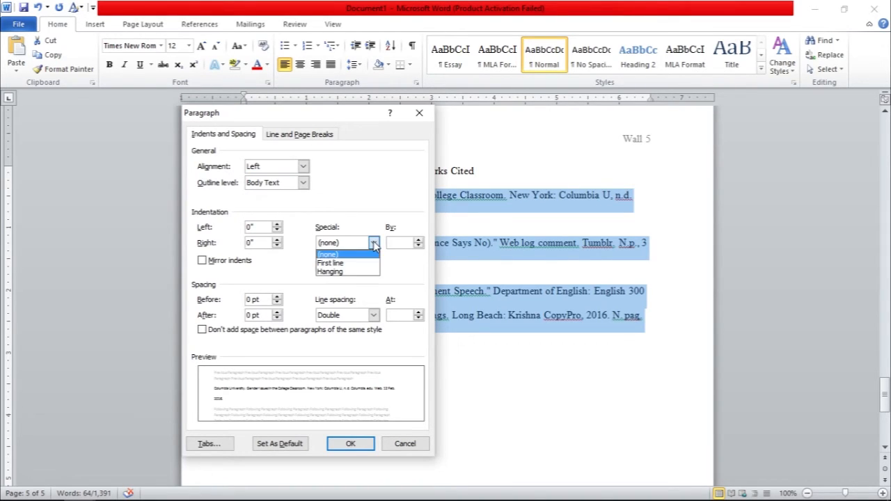
left_click(350, 271)
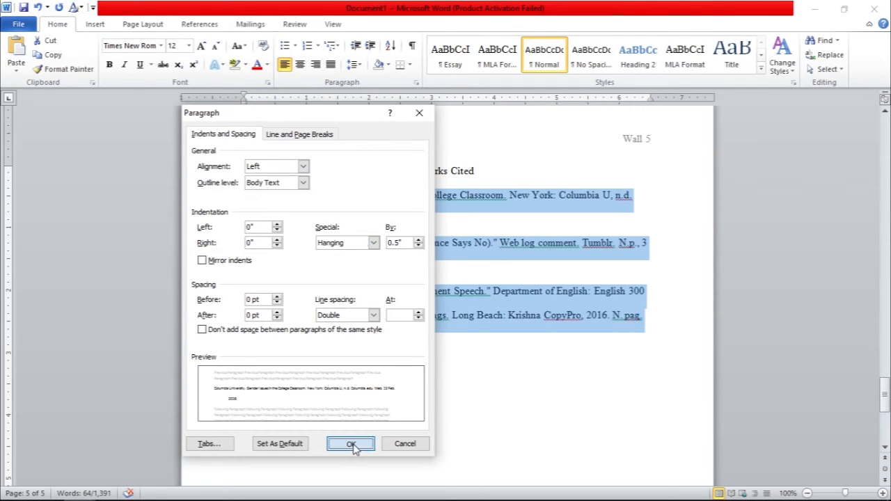
left_click(350, 443)
left_click(436, 386)
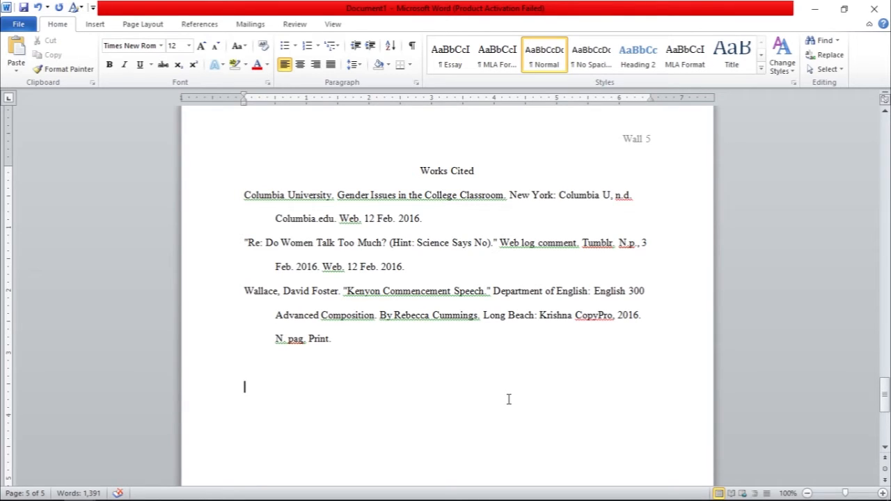
left_click(245, 195)
left_click(244, 244)
left_click(244, 294)
left_click(360, 341)
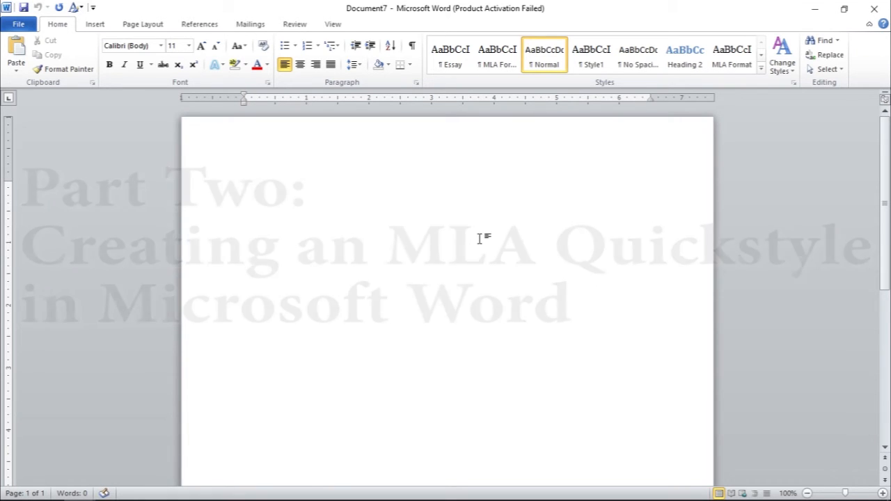
Step: In the new blank document, apply the MLA Formatting style and start a new style named "MLA" based on No Spacing
left_click(494, 66)
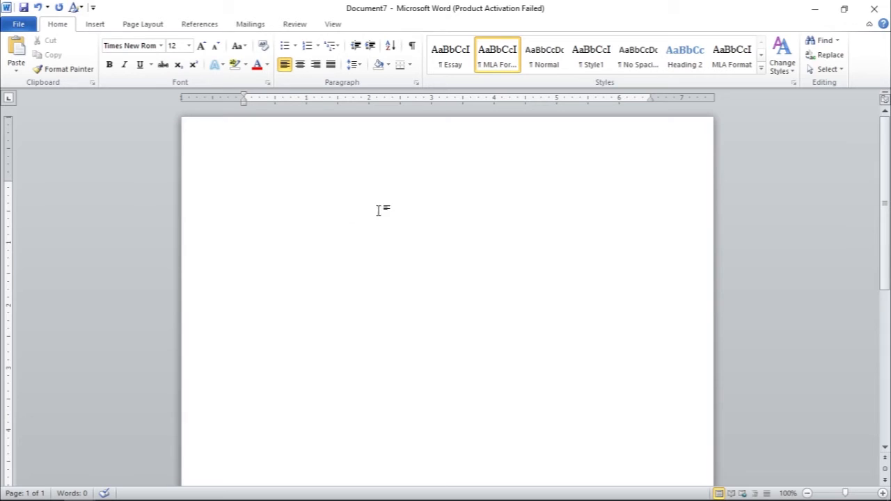
left_click(793, 82)
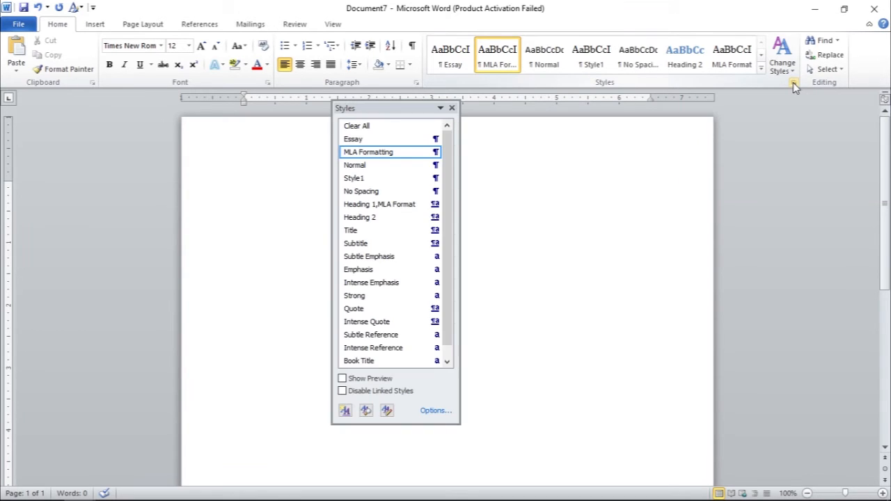
left_click(345, 412)
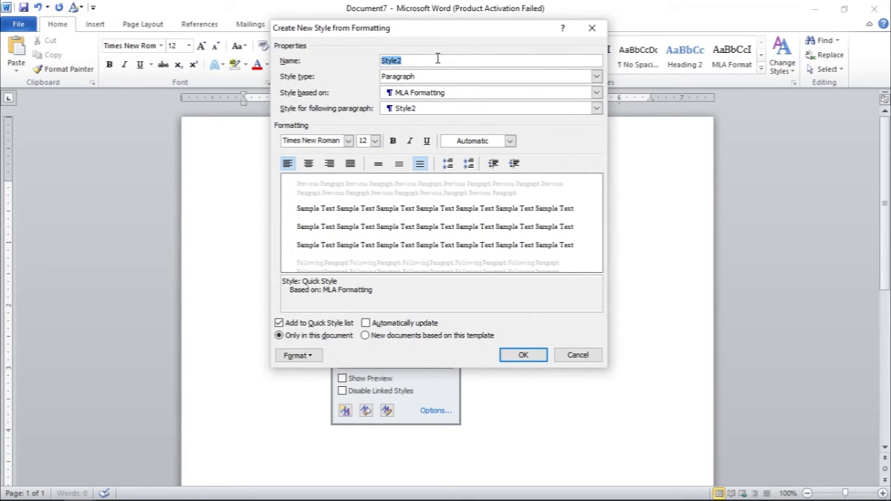
type("MLA")
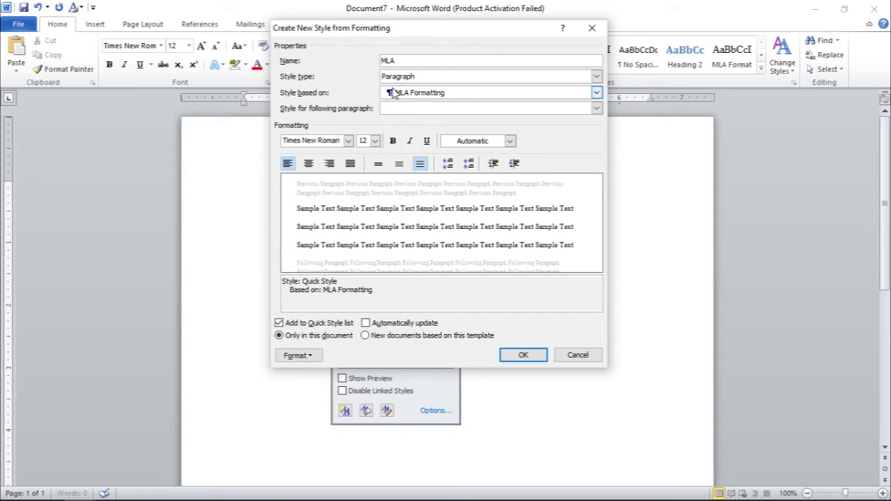
left_click(437, 94)
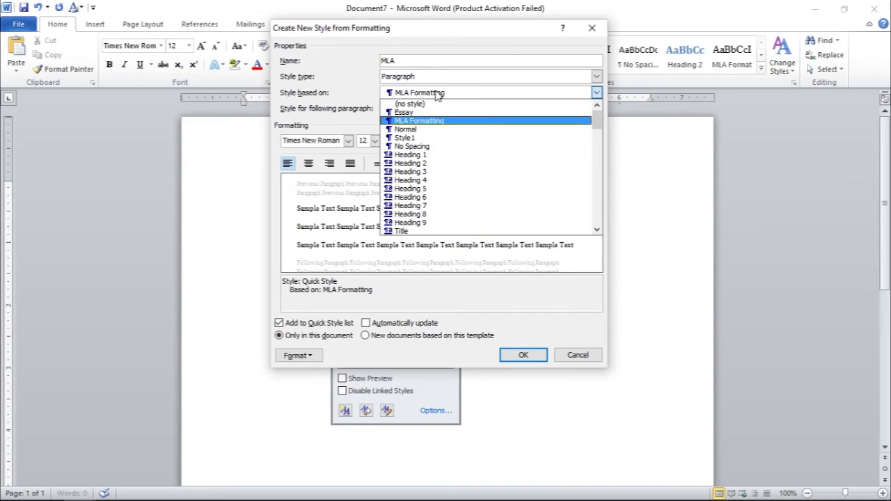
left_click(426, 148)
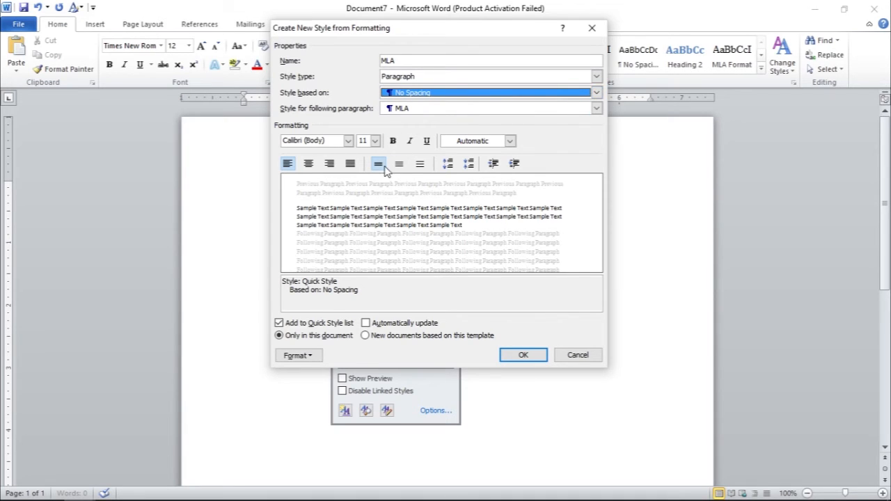
Step: Set the new MLA style's font to 12 pt Times New Roman with the Automatic colour
left_click(375, 142)
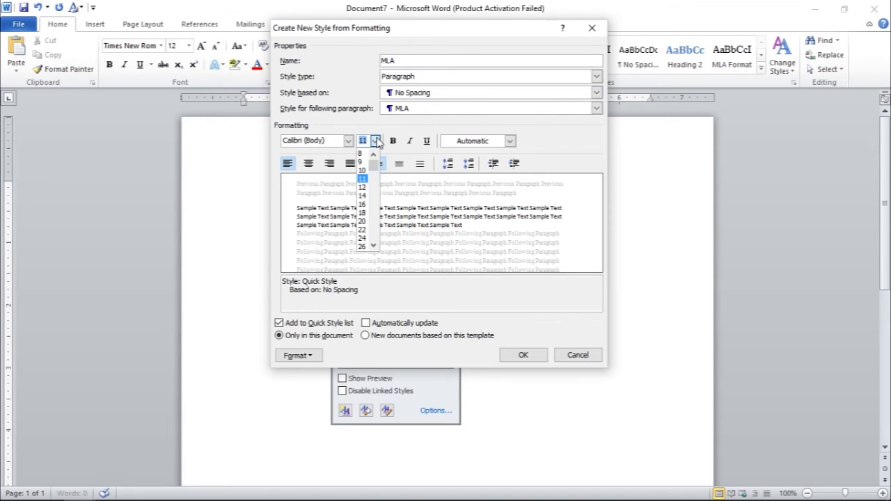
left_click(362, 188)
left_click(348, 141)
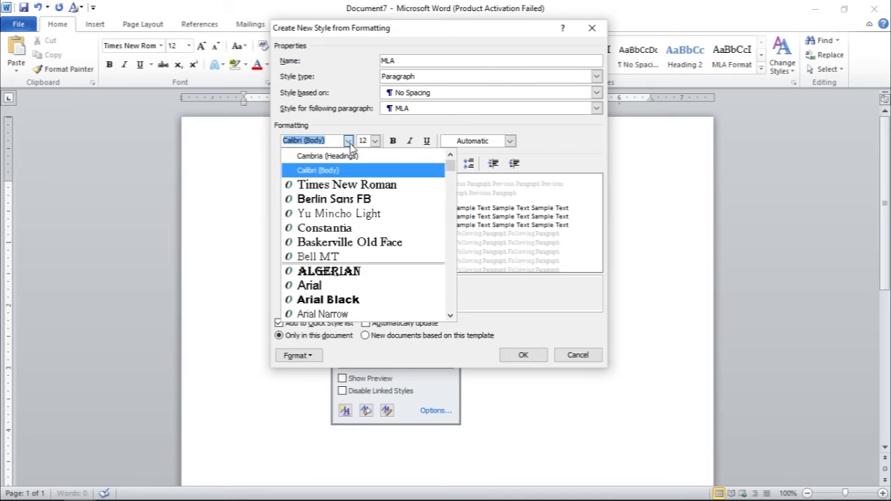
left_click(358, 187)
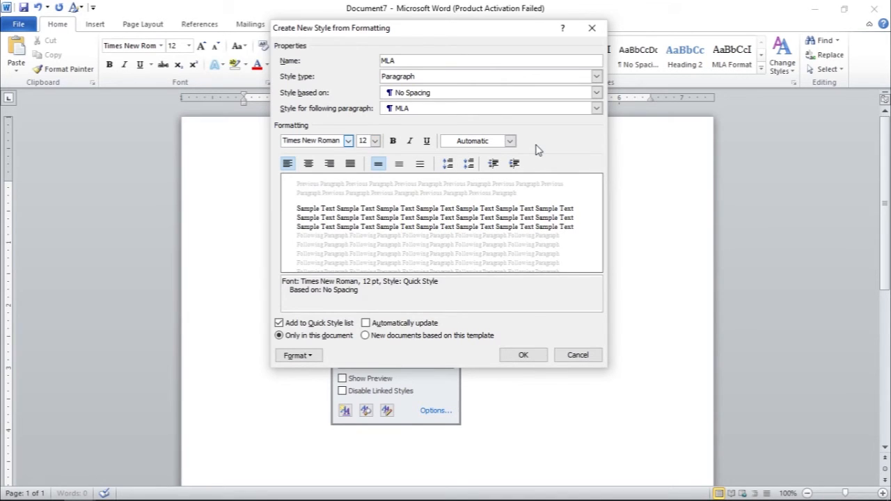
left_click(511, 141)
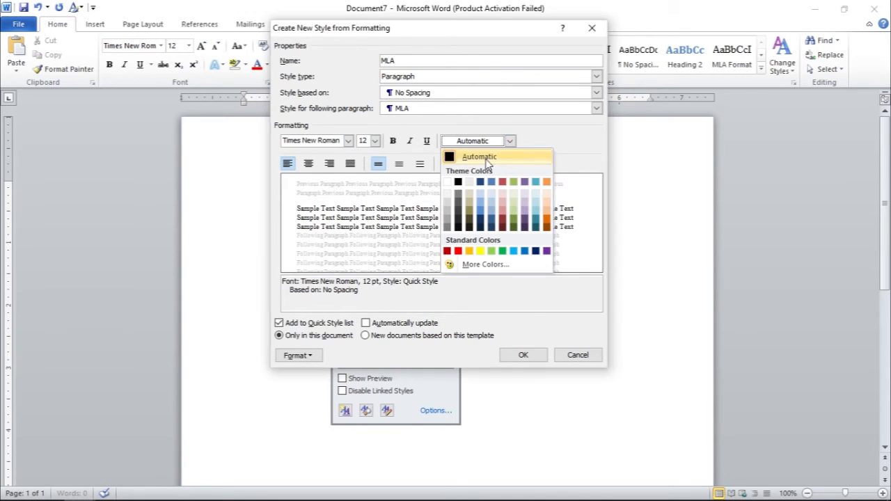
left_click(533, 156)
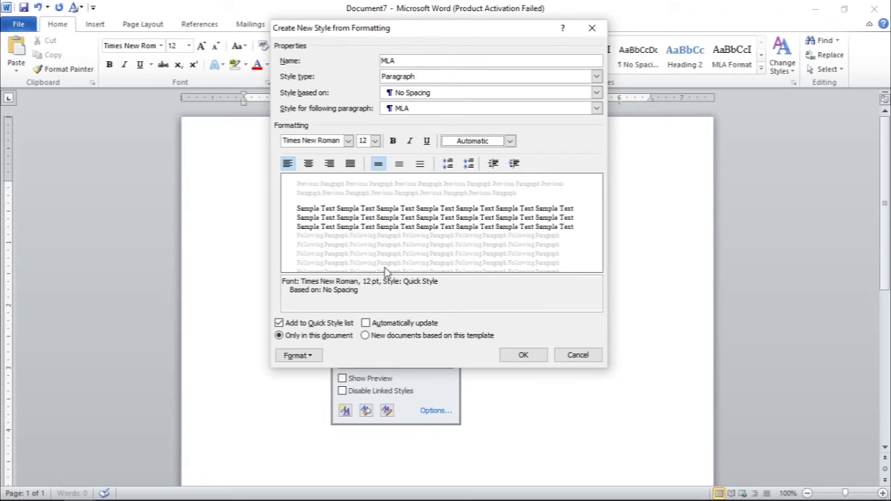
Step: Set the MLA style's paragraph line spacing to Double
left_click(312, 356)
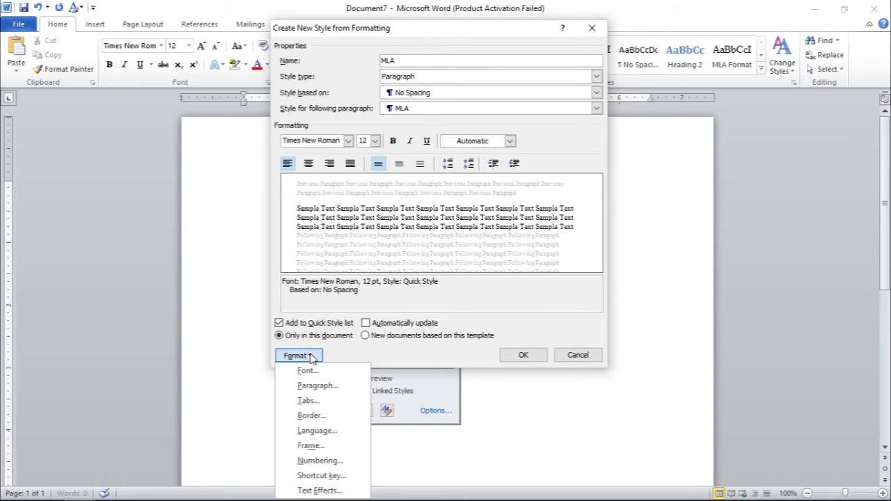
left_click(317, 387)
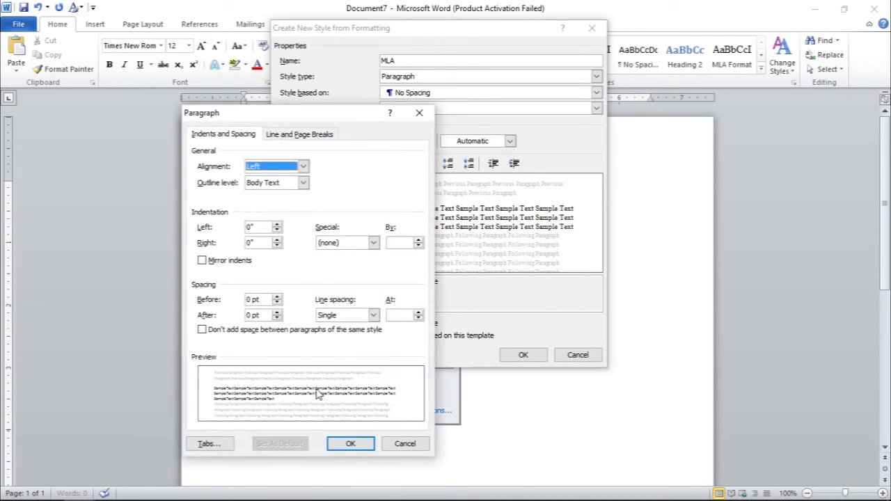
left_click_drag(330, 118, 313, 21)
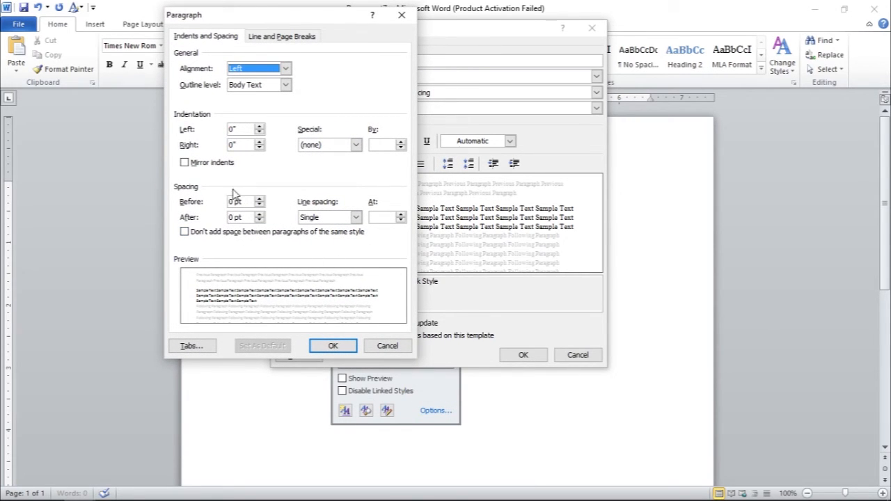
left_click(354, 217)
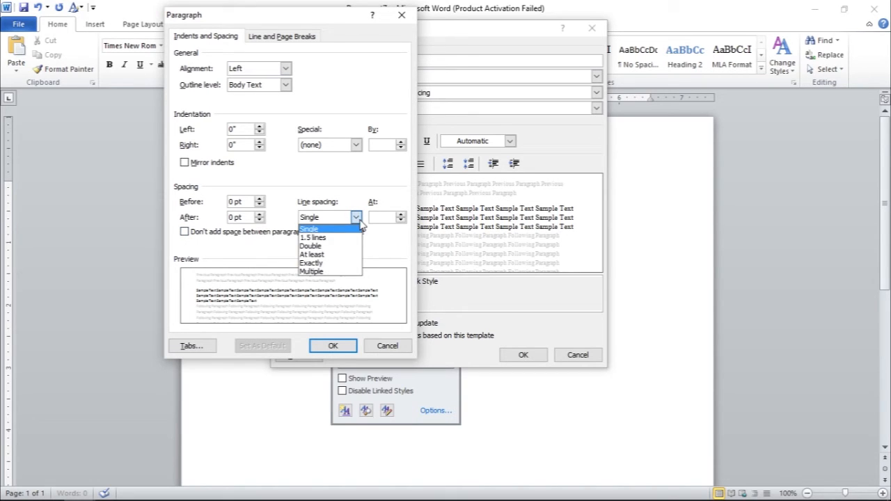
left_click(330, 250)
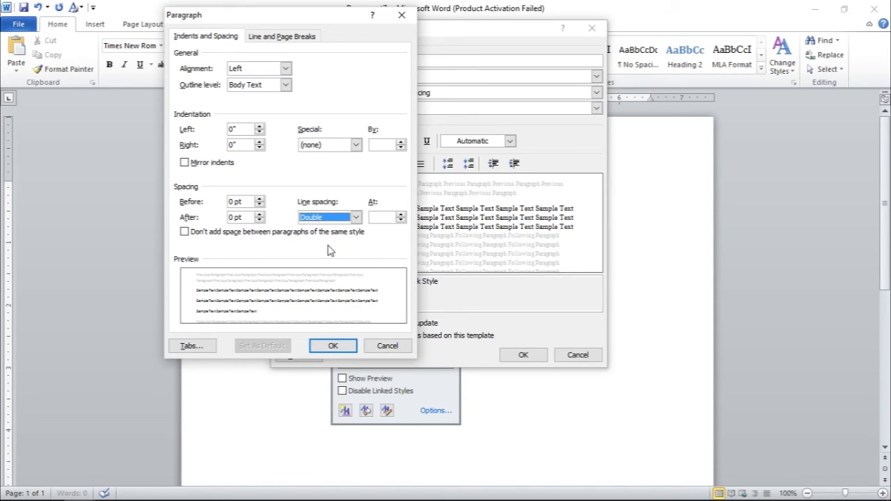
left_click(340, 348)
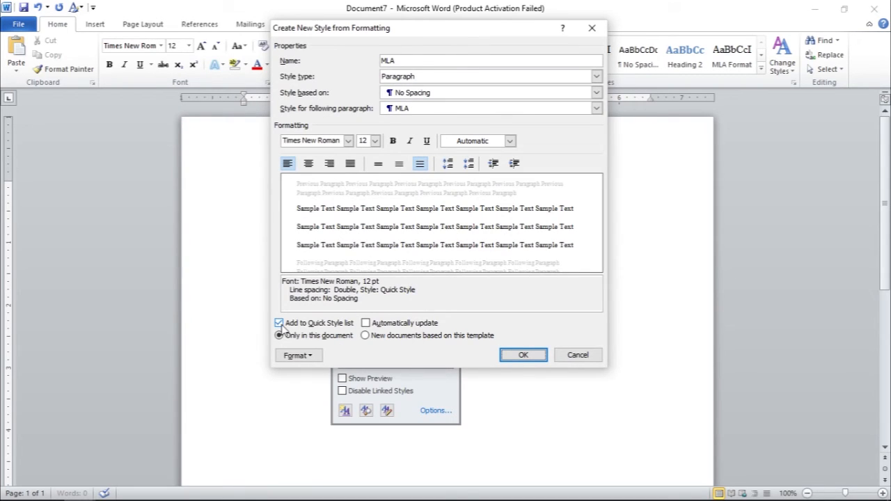
Step: Make the MLA style update automatically and available in new documents based on this template, create it, and close the styles list
left_click(366, 323)
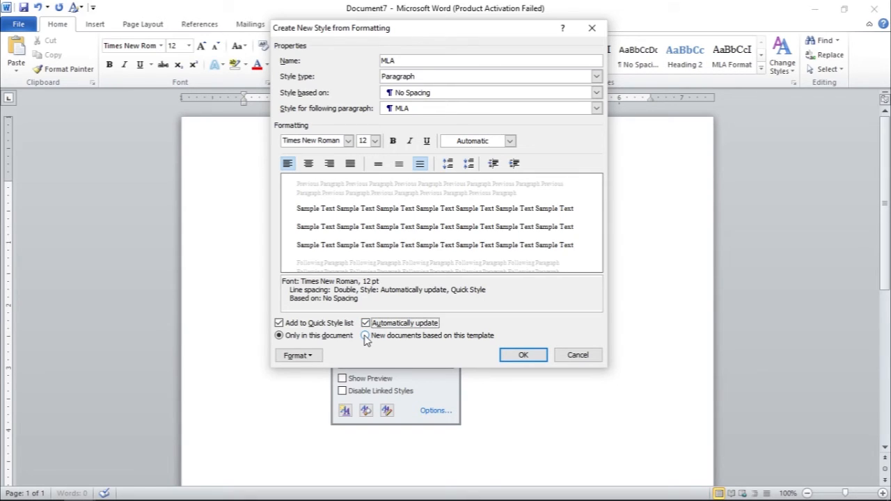
left_click(365, 336)
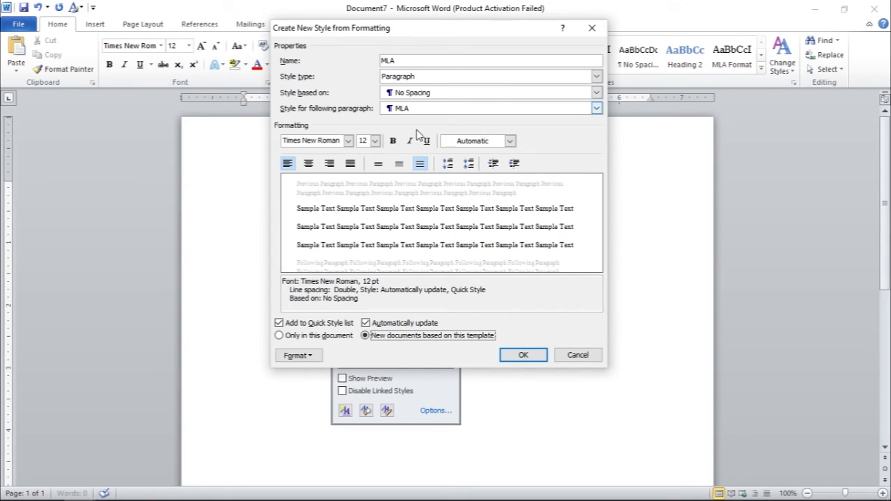
left_click(523, 356)
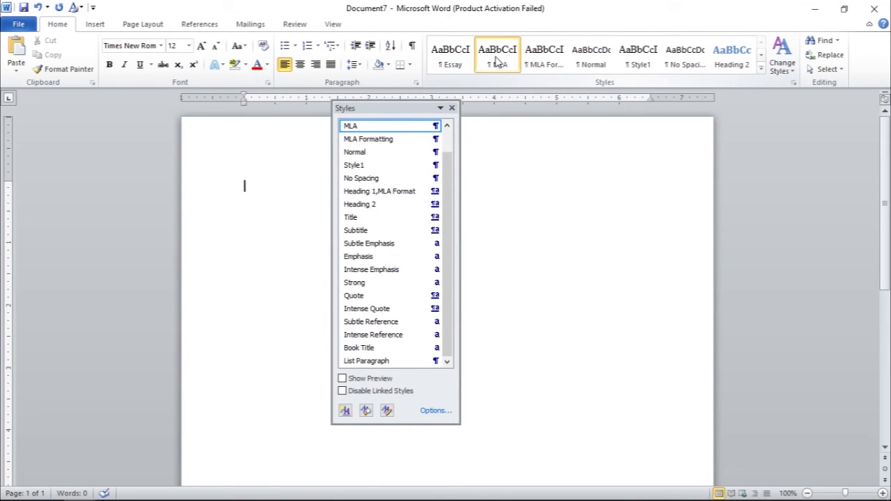
left_click(452, 108)
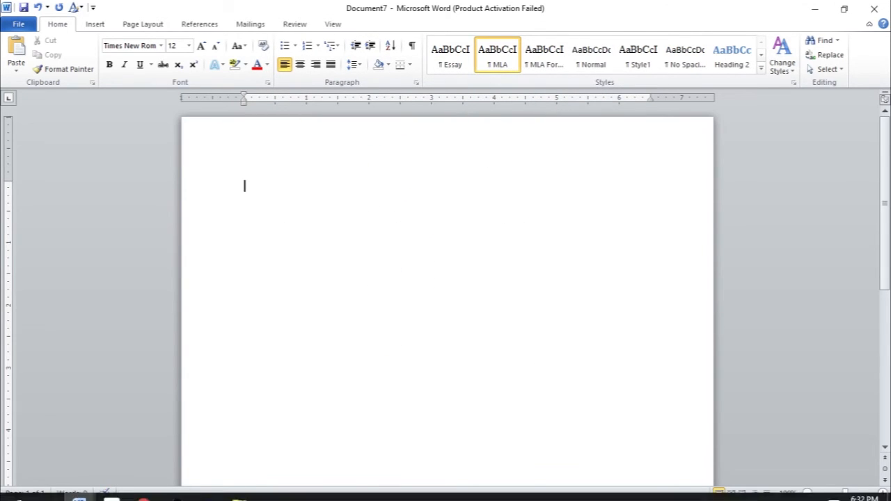
Step: Open another new blank Word document and apply the MLA quick style to it
right_click(80, 487)
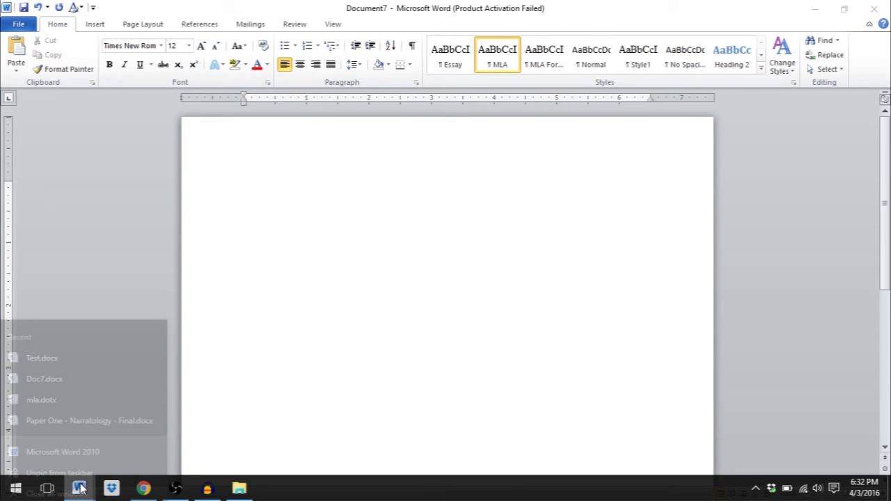
left_click(66, 419)
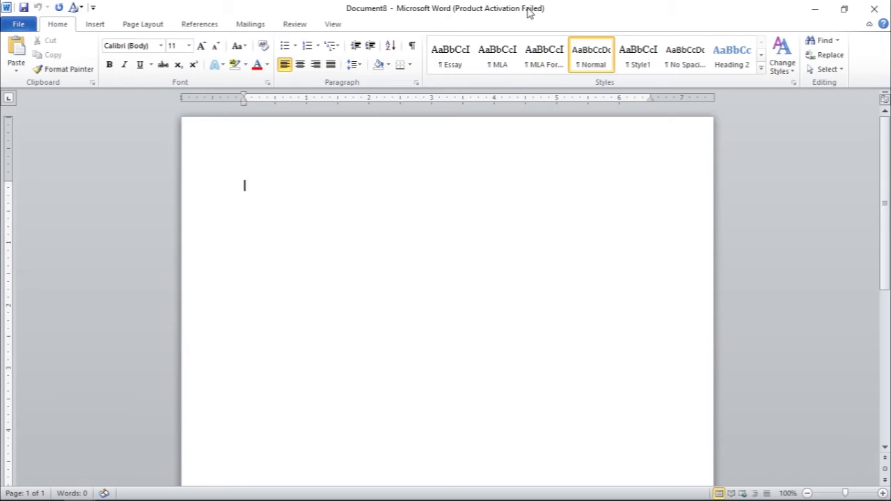
left_click_drag(530, 14, 502, 224)
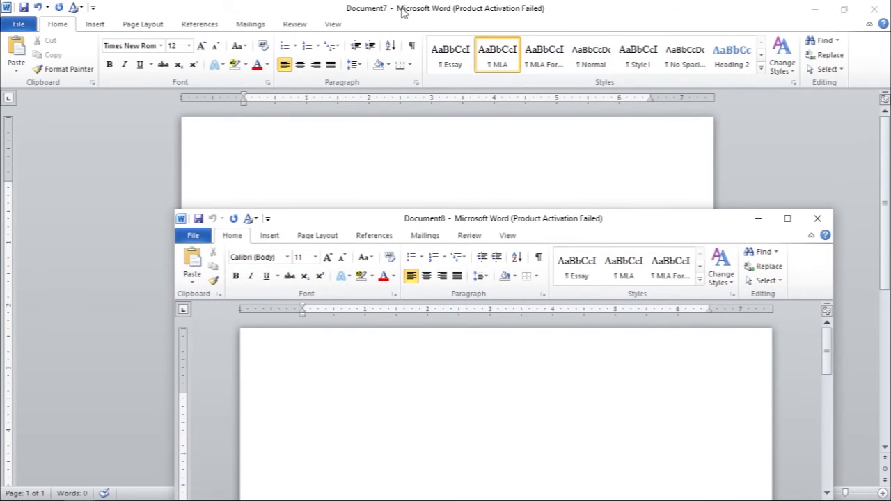
left_click_drag(461, 220, 434, 10)
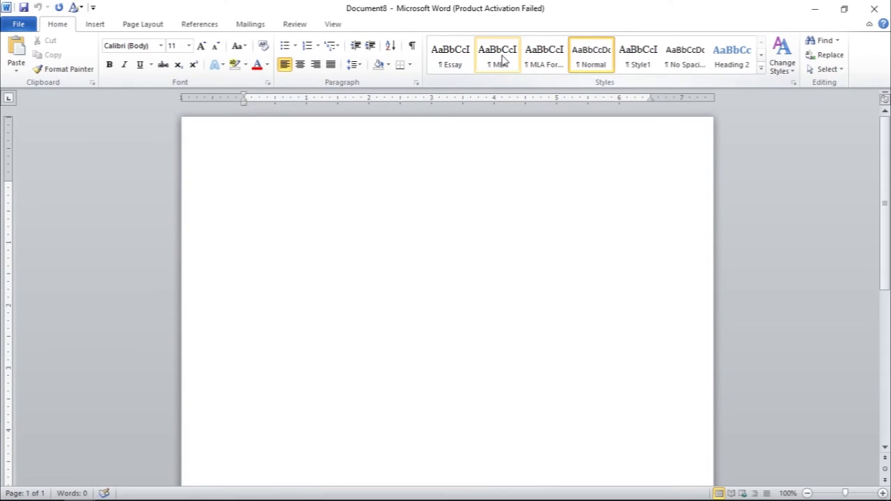
left_click(502, 57)
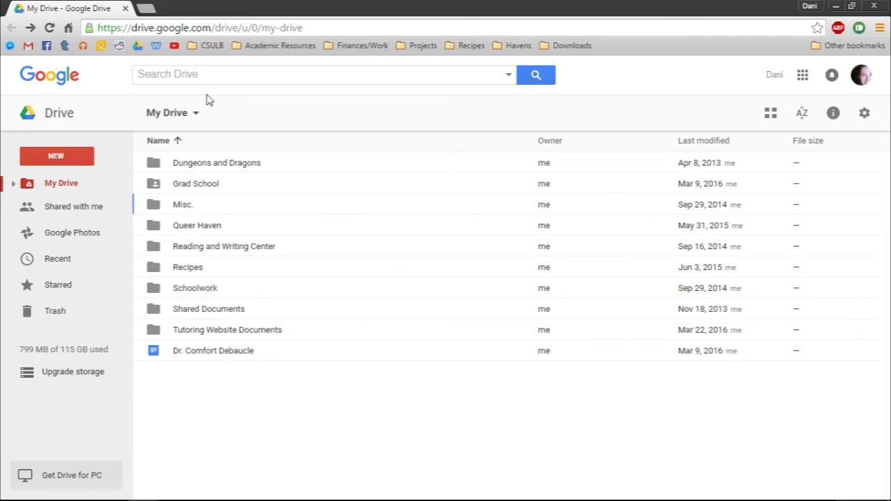
Step: In Google Drive, create a new Google Docs document and set it to 12 pt Times New Roman with double line spacing
left_click(63, 160)
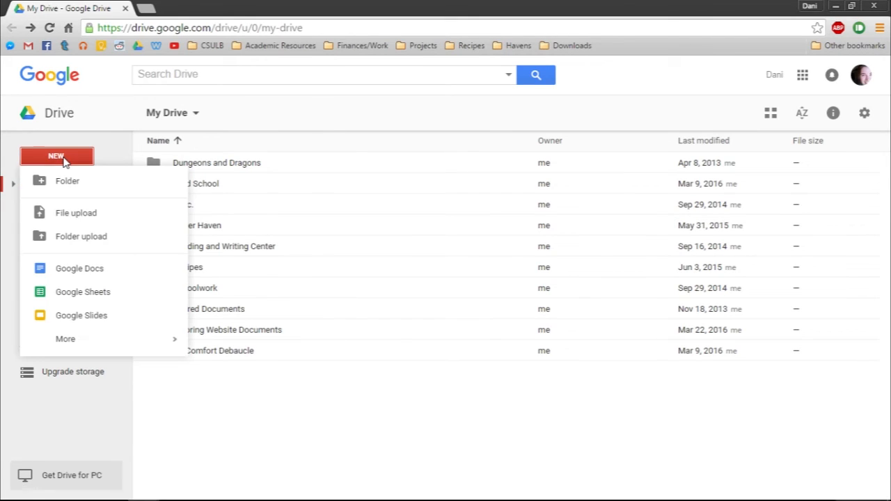
left_click(92, 270)
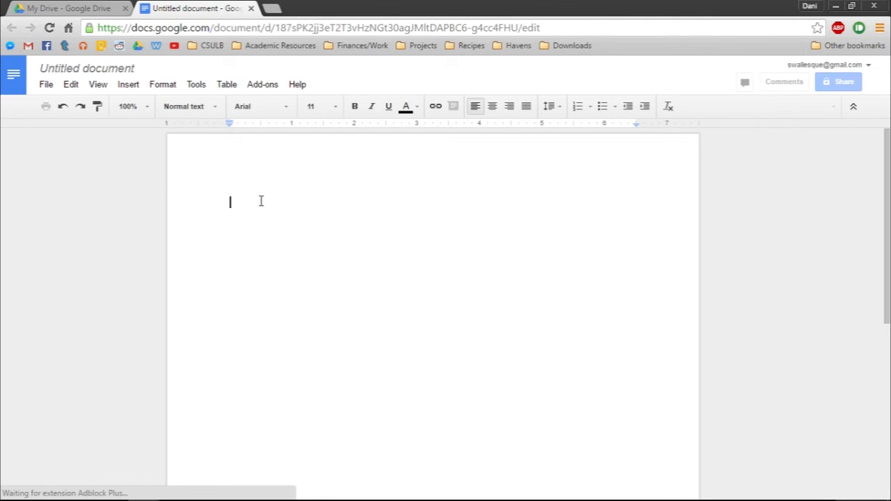
left_click(335, 106)
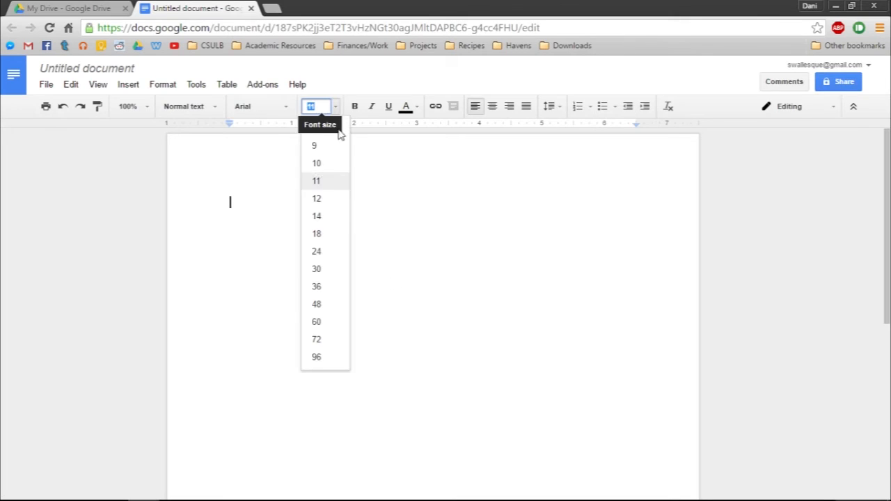
left_click(317, 200)
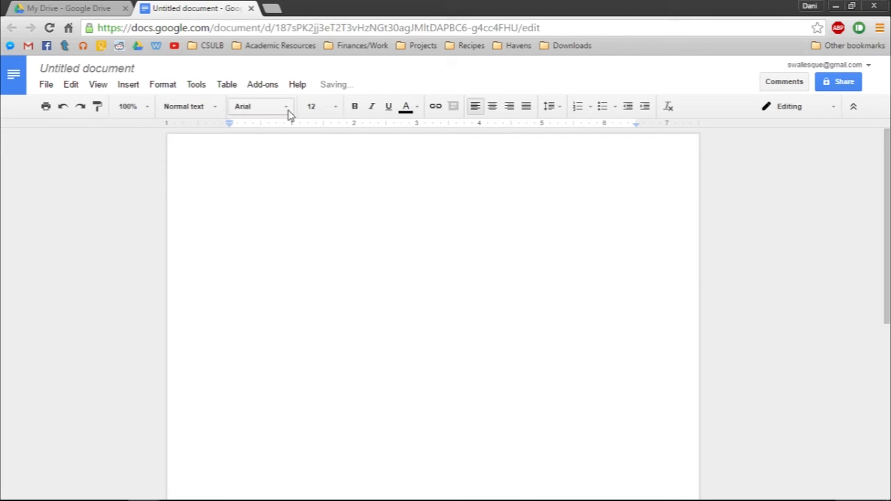
left_click(288, 111)
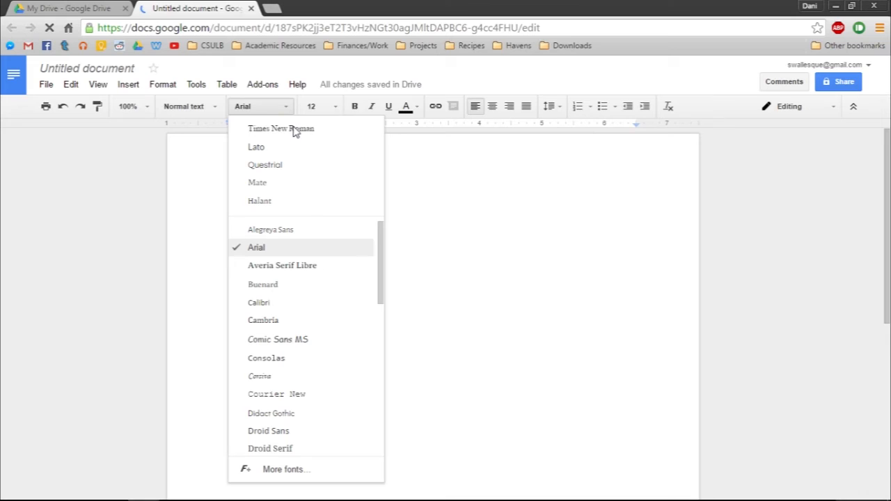
left_click(295, 132)
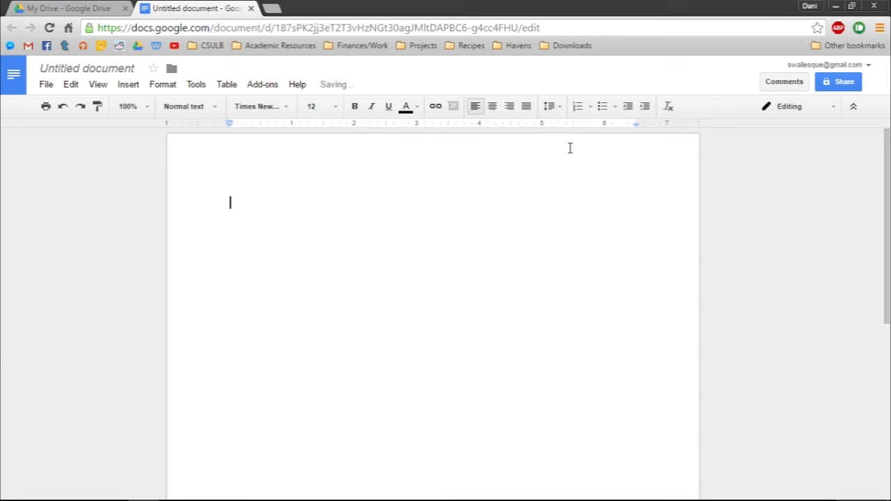
left_click(556, 110)
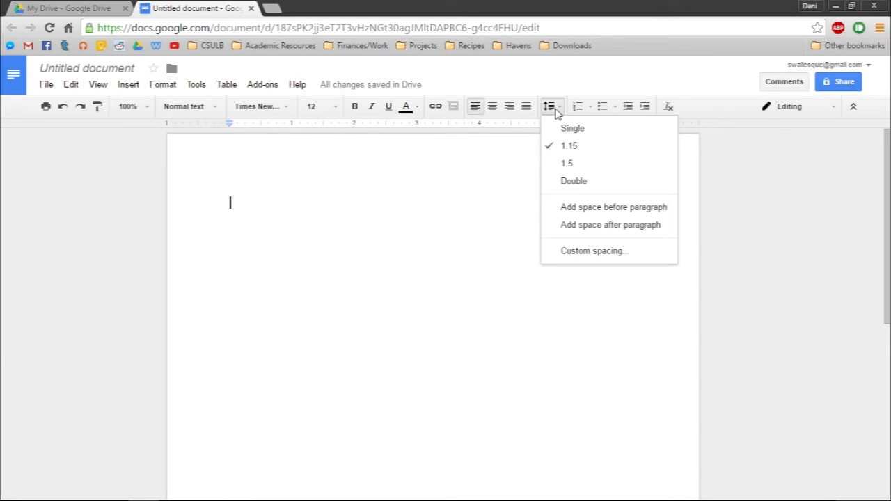
left_click(578, 183)
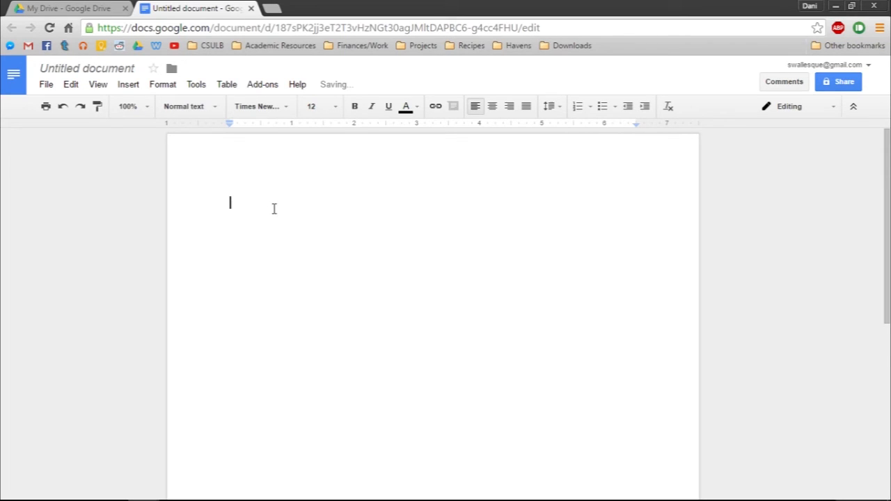
Step: Enter the MLA heading on four separate lines: "Name", "Professor's Name", "Name of Class" and "4 March 2016"
type("Name")
key("Return")
type("Professor's Name")
key("Return")
type("Name of Class")
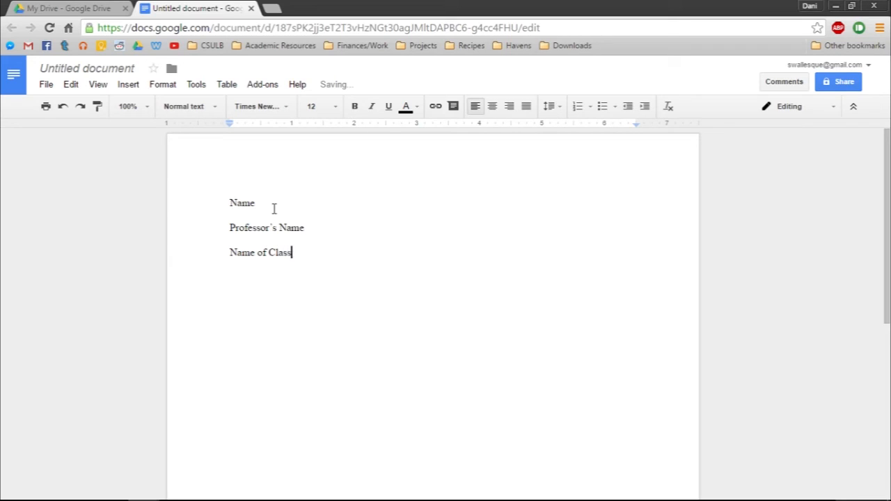
key("Return")
type("4 March 2016")
key("Return")
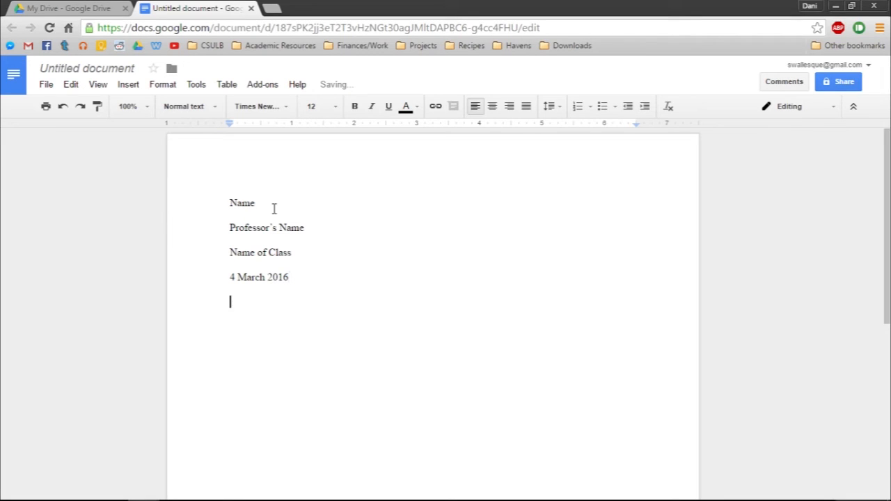
Step: Add a centred line "Title" below the heading, followed by a left-aligned paragraph with an indented first line reading "New paragraph....."
left_click(492, 105)
type("Title")
key("Return")
left_click(475, 106)
type("New parag")
type("raoh")
type("ph.....")
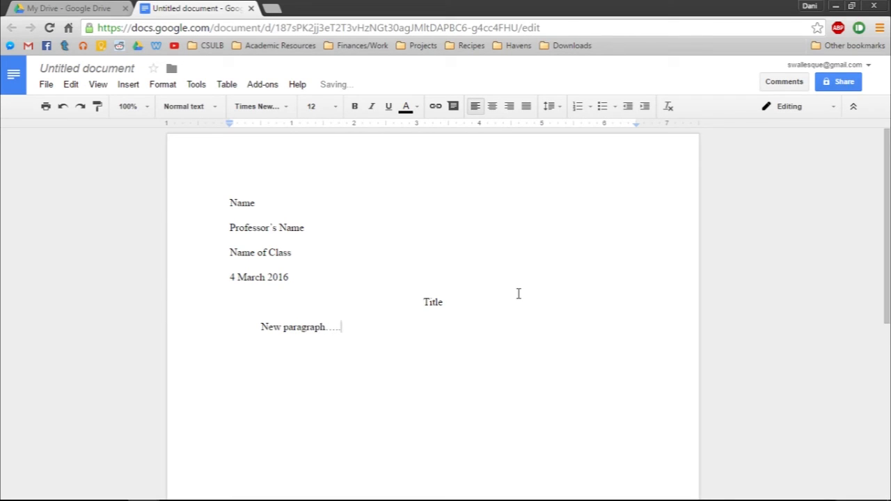
Step: Insert page numbers in the upper-right corner of the header, starting on the first page
left_click(326, 287)
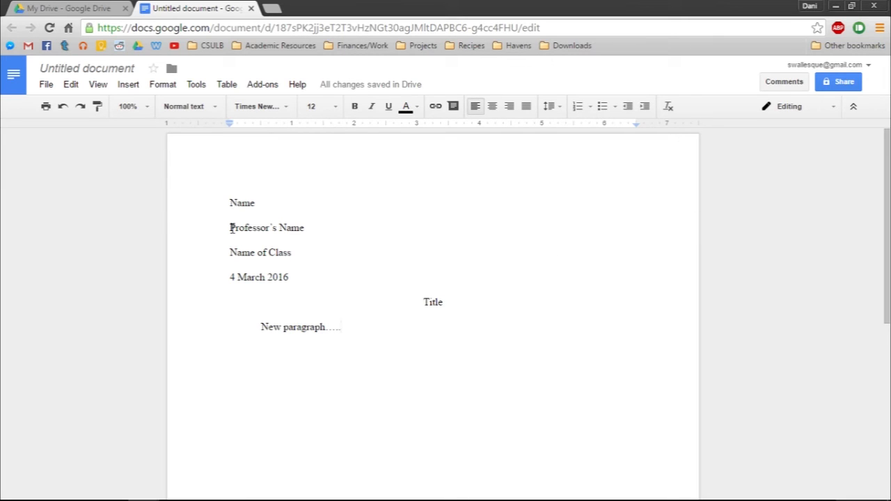
left_click(131, 87)
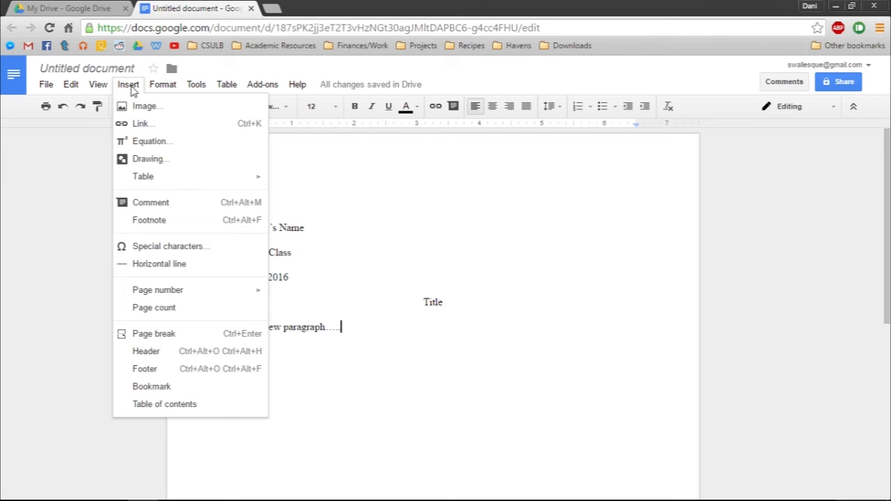
mouse_move(193, 298)
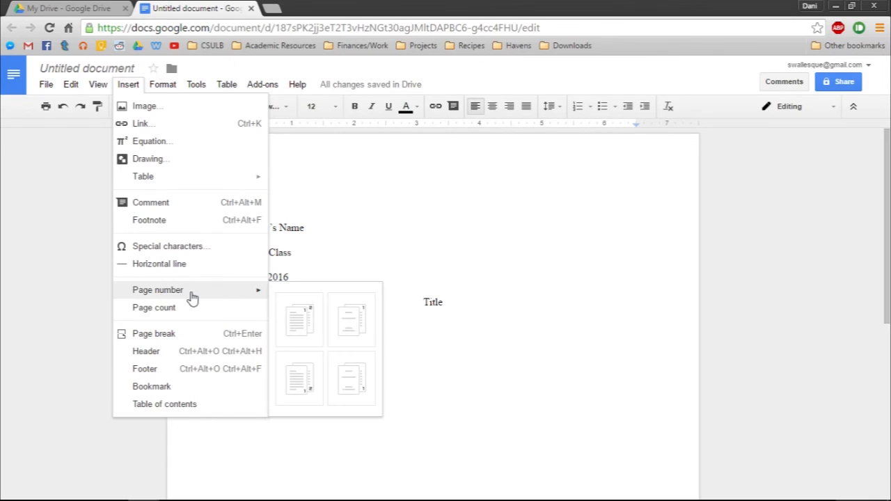
left_click(302, 328)
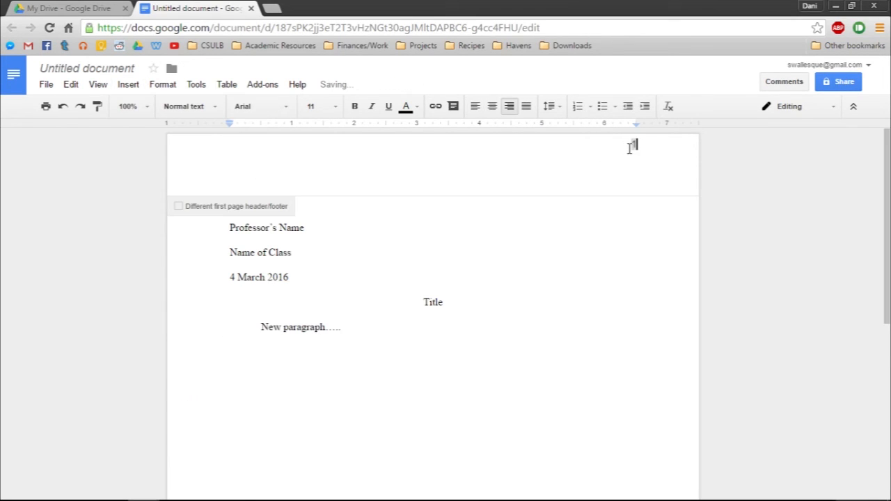
Step: Add "Last Name" followed by a space in front of the page number in the header
left_click_drag(630, 146, 667, 177)
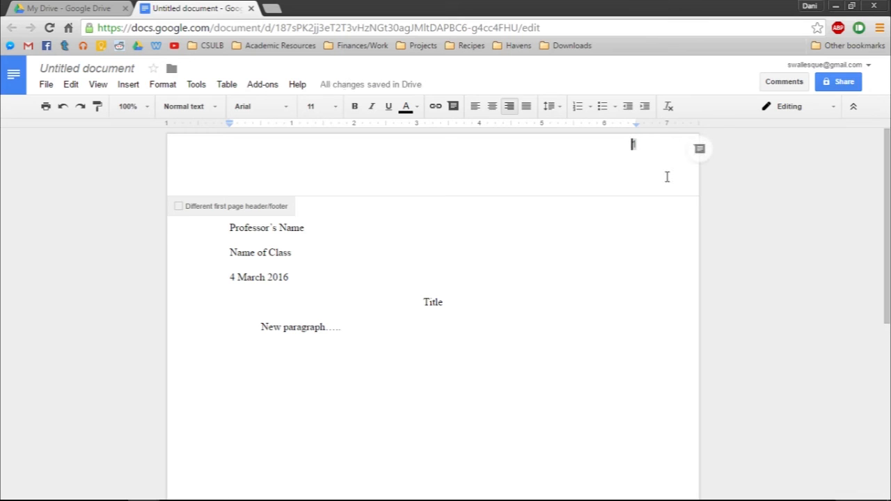
type("Last NAme")
key("BackSpace")
key("BackSpace")
key("BackSpace")
type("ame")
Step: Format the header's last name and page number as 12 pt Times New Roman
left_click_drag(647, 147, 569, 153)
left_click(291, 109)
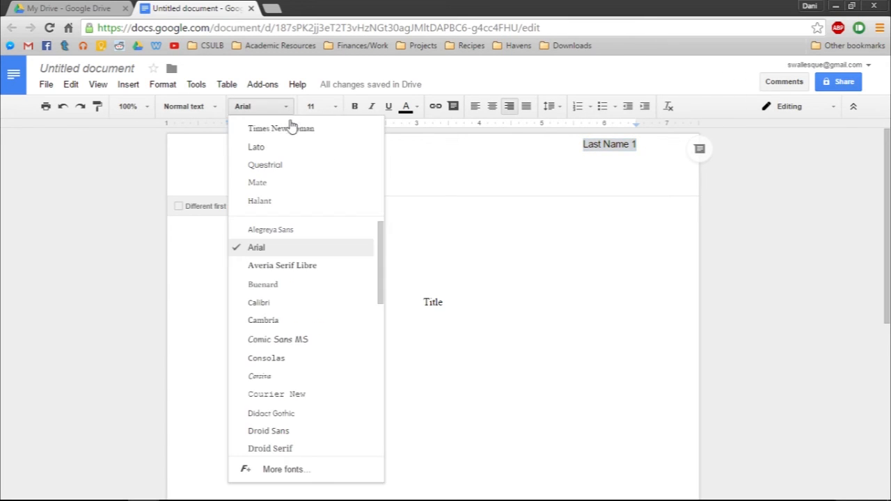
left_click(300, 127)
left_click(336, 108)
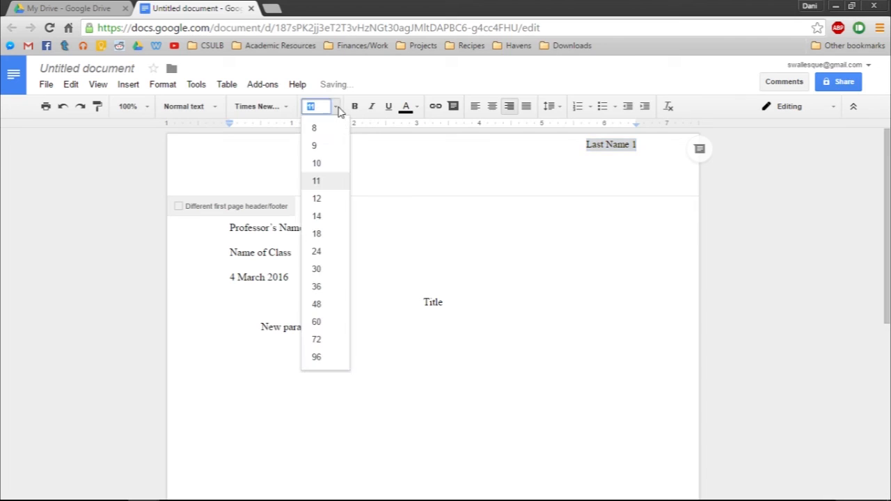
left_click(325, 198)
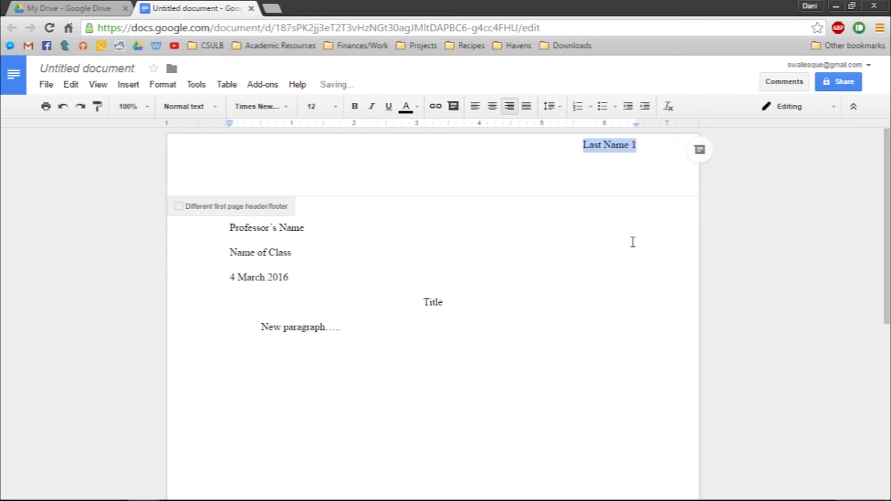
left_click(648, 159)
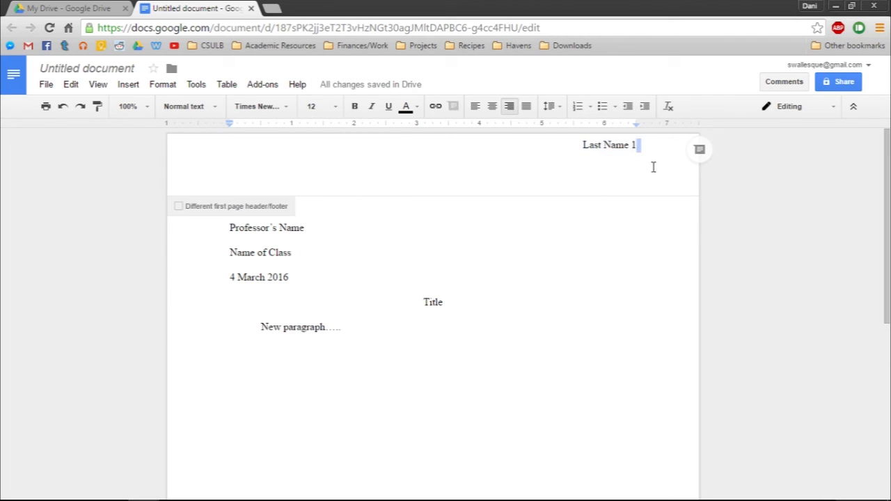
Step: Move the header text down one line by adding a blank line above it, keep it right-aligned, and return to the document body
left_click(649, 147)
key("Return")
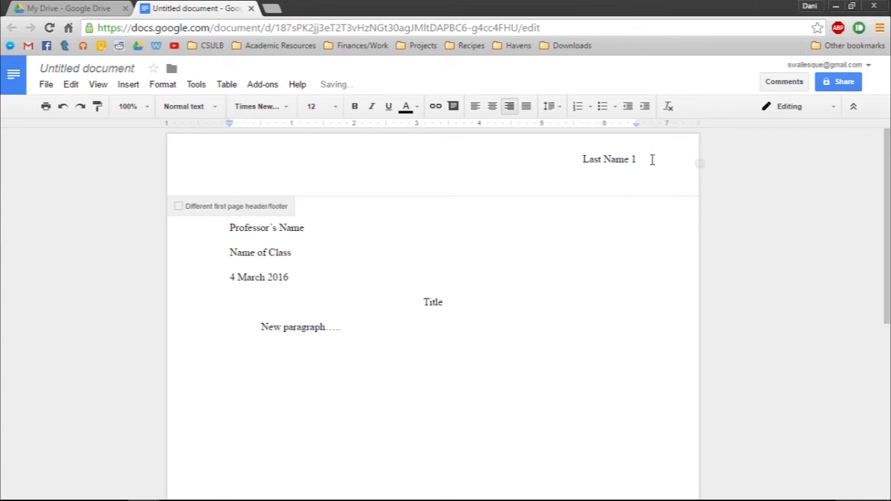
key("Return")
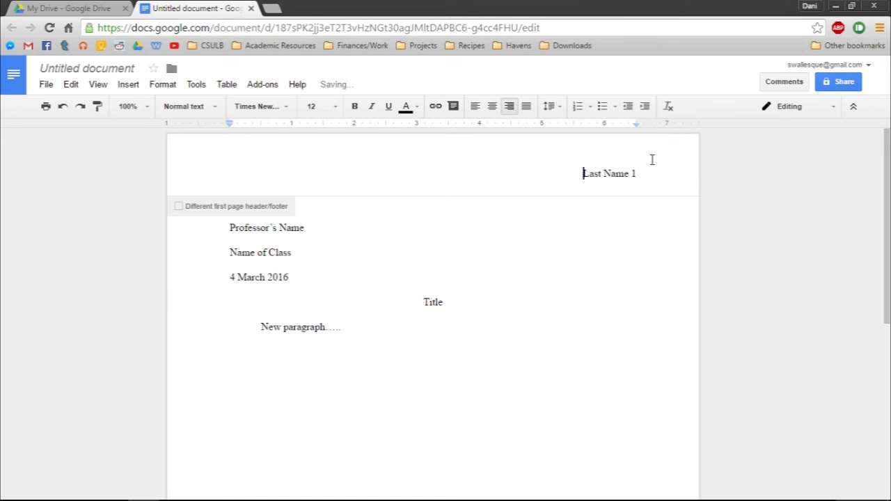
key("ctrl+shift+e")
key("ctrl+shift+l")
key("BackSpace")
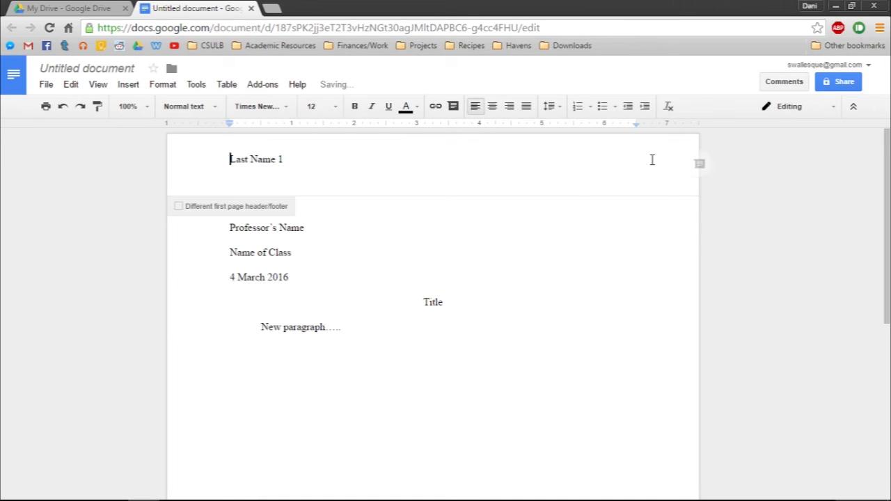
left_click(509, 106)
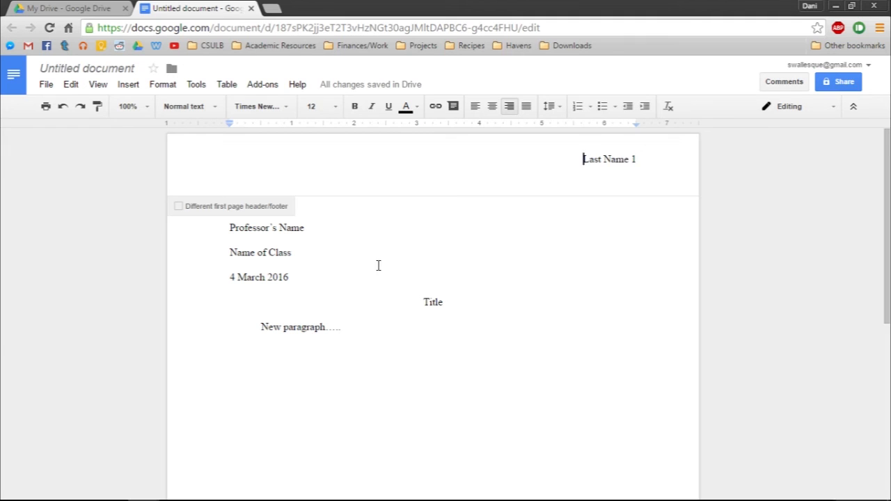
left_click(314, 229)
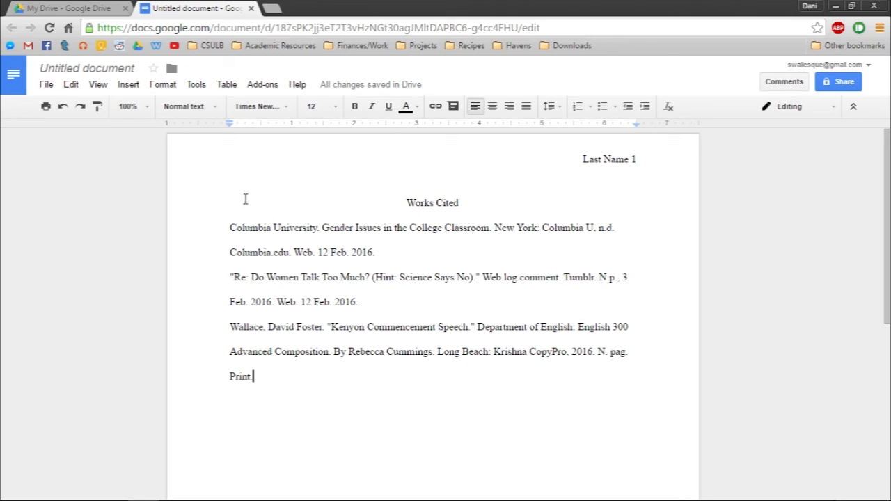
Step: Try to give all the Works Cited entries a hanging indent of about half an inch, with first lines near the page margin
left_click_drag(222, 225, 446, 387)
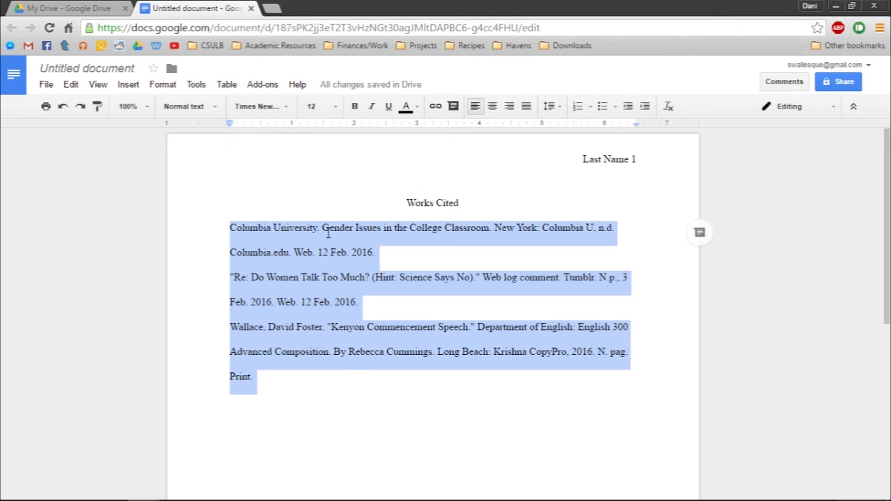
left_click_drag(317, 383, 182, 233)
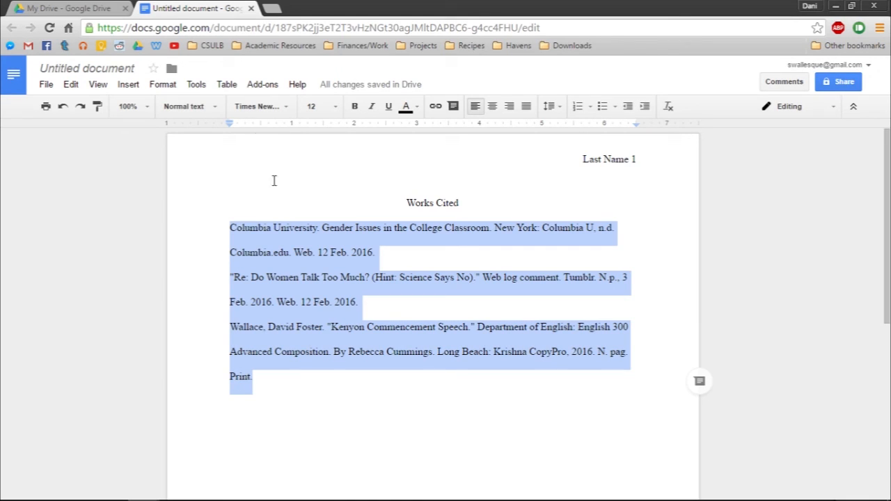
left_click_drag(232, 130, 260, 129)
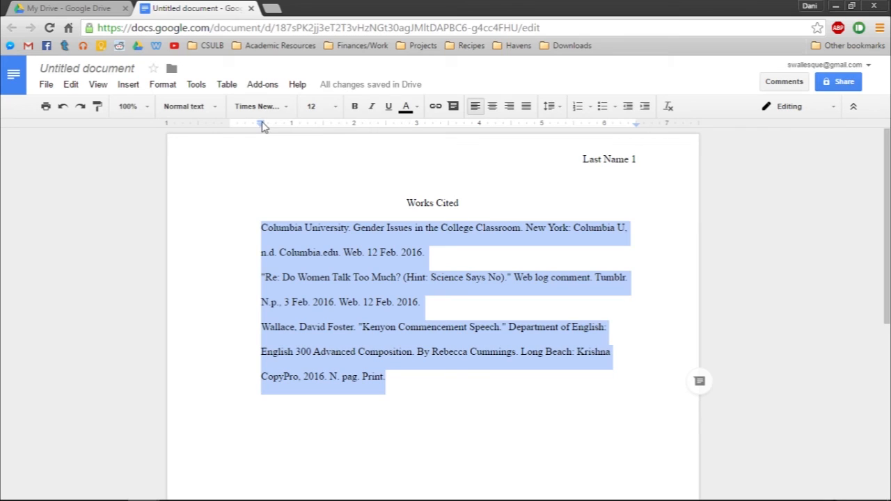
left_click_drag(263, 124, 263, 123)
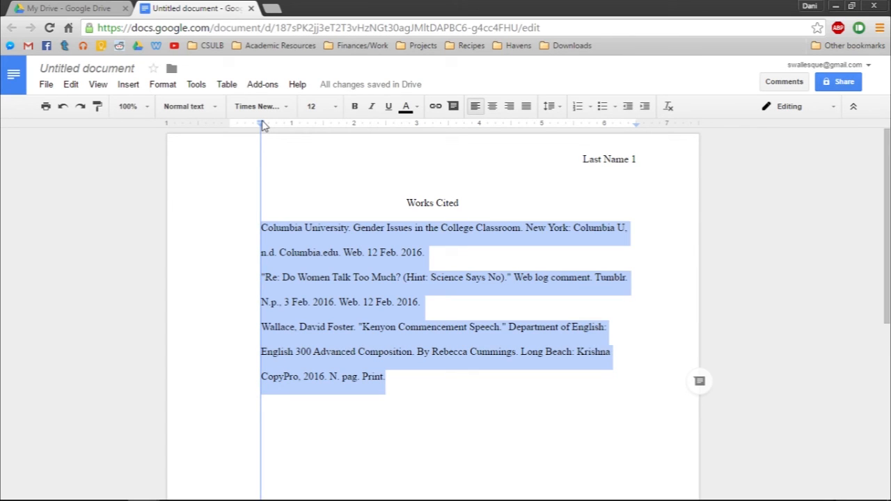
left_click_drag(263, 123, 227, 123)
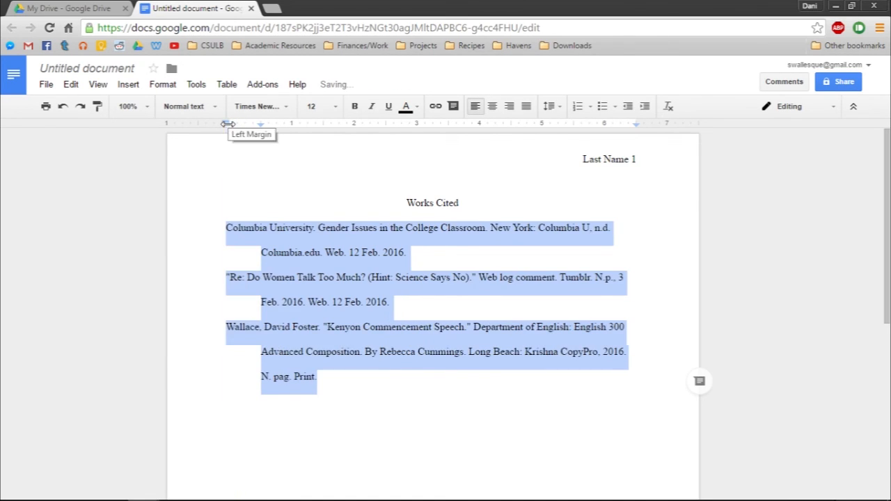
Step: Undo the stray blank line above the first citation and the indent changes made to the Works Cited entries
left_click(356, 394)
left_click(202, 241)
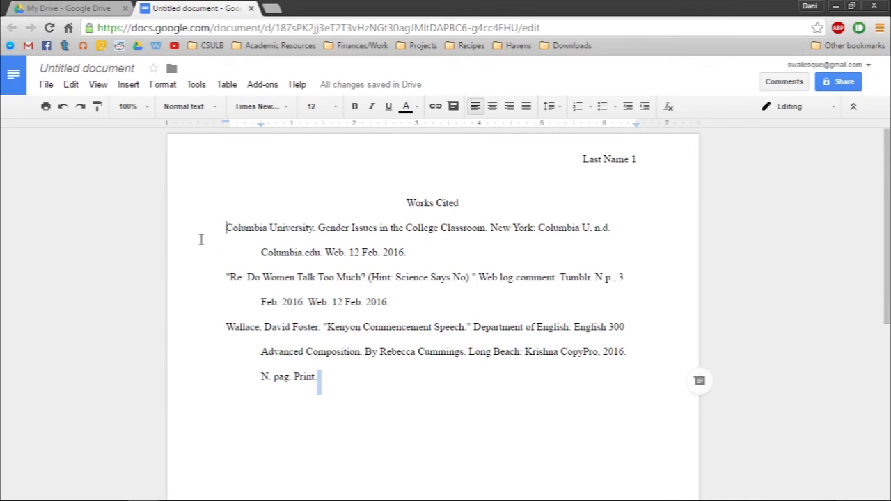
key("Return")
left_click(334, 404)
left_click(191, 239, "shift")
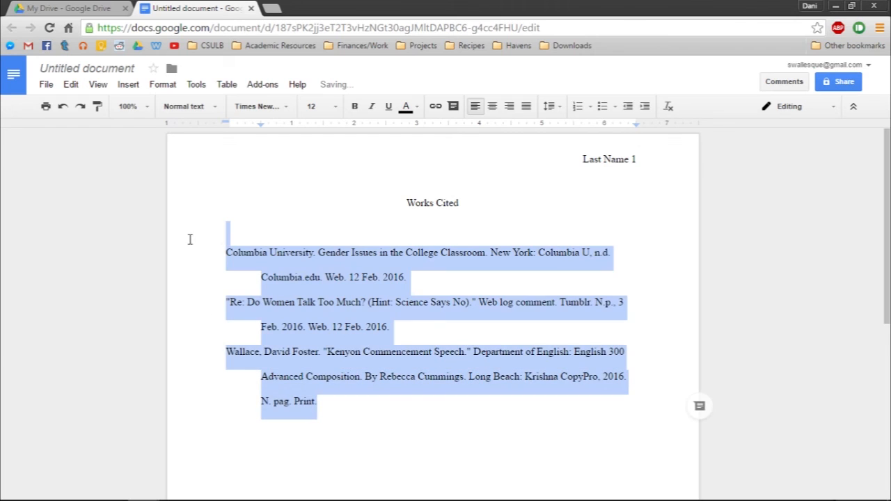
left_click(63, 108)
left_click(64, 109)
left_click(64, 109)
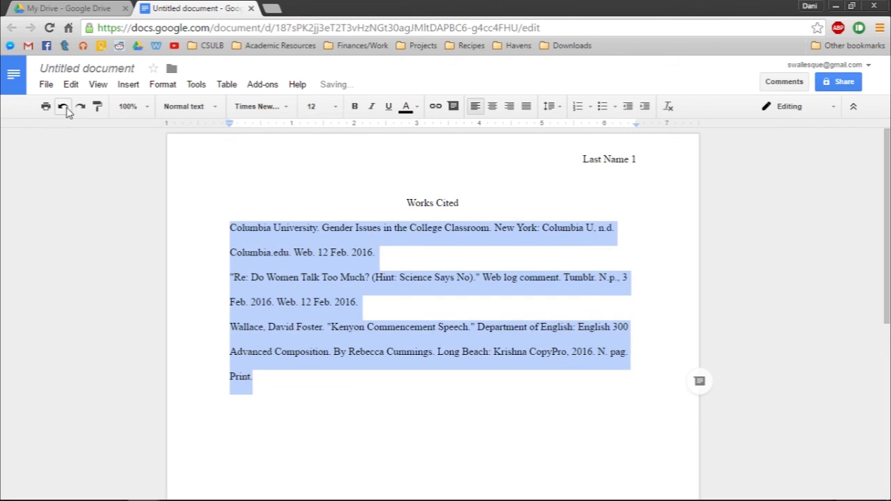
Step: Apply a half-inch hanging indent to all the Works Cited entries, keeping each first line exactly at the 1-inch page margin
left_click(308, 377)
left_click_drag(269, 376, 185, 242)
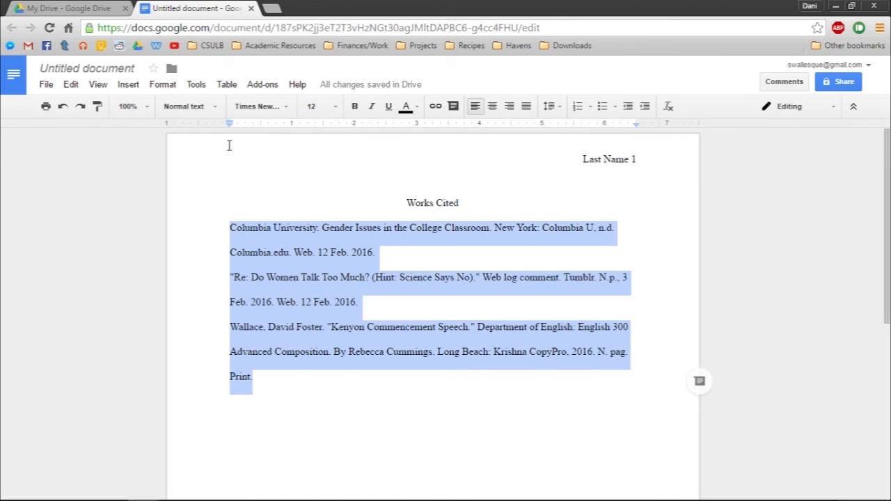
mouse_move(229, 124)
left_mouse_down()
mouse_move(261, 137)
mouse_move(261, 123)
mouse_move(231, 125)
left_mouse_up()
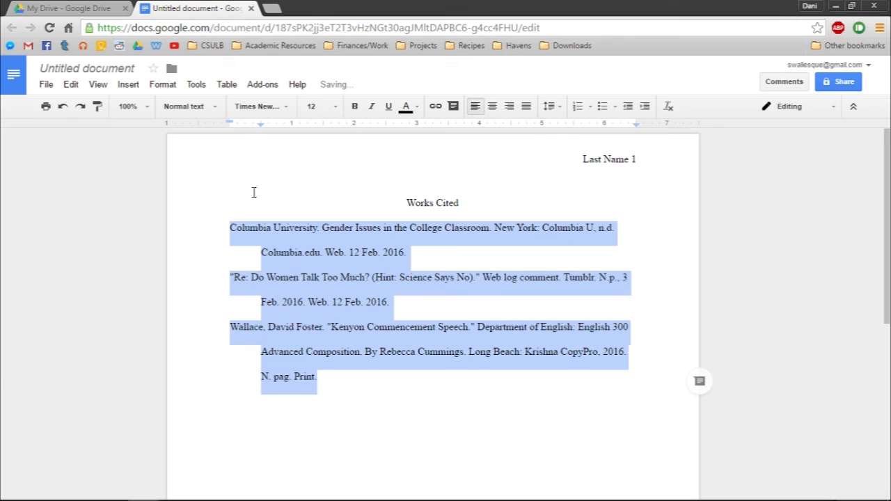
left_click(360, 388)
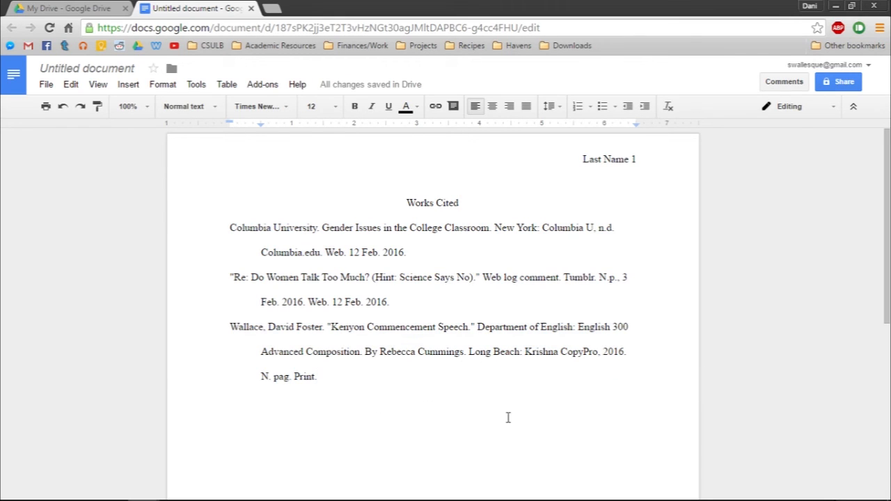